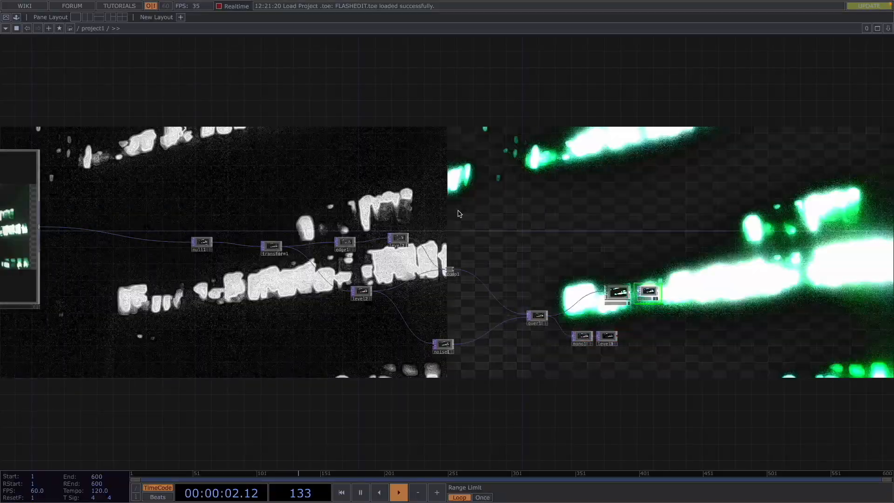
# Step: Examine the project network from the effects chain back to the audio nodes and the movie file inputs
pyautogui.scroll(-3, 458, 212)
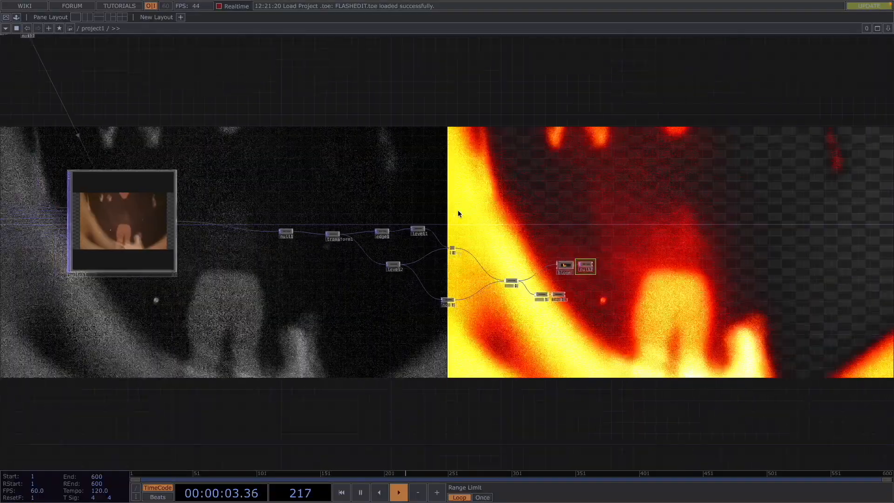
pyautogui.moveTo(274, 330); pyautogui.dragTo(577, 384)
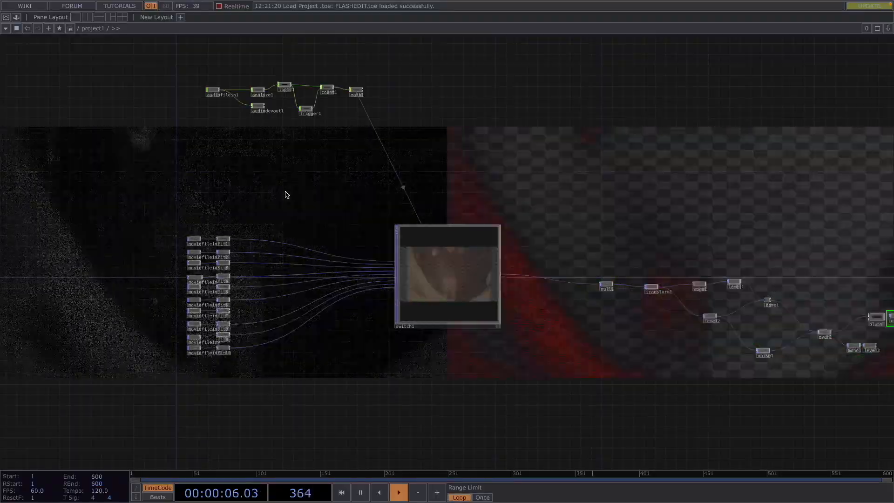
pyautogui.moveTo(286, 194); pyautogui.dragTo(460, 152)
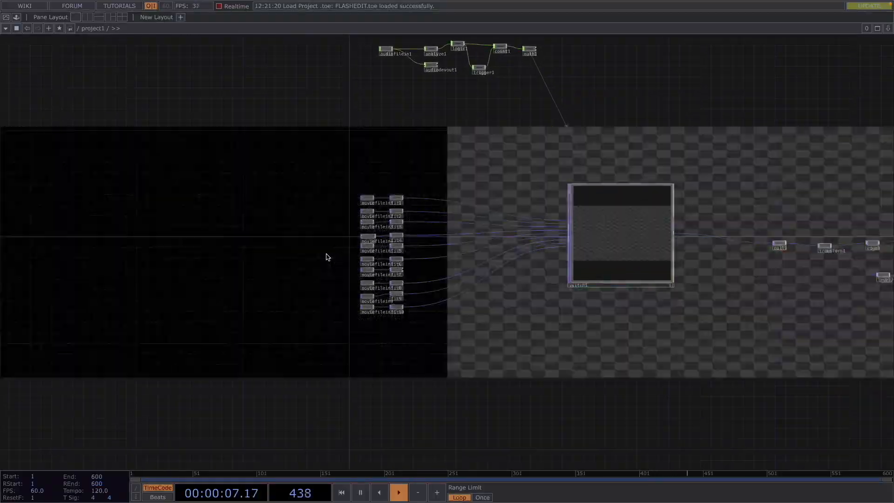
pyautogui.scroll(4, 328, 255)
pyautogui.scroll(3, 327, 259)
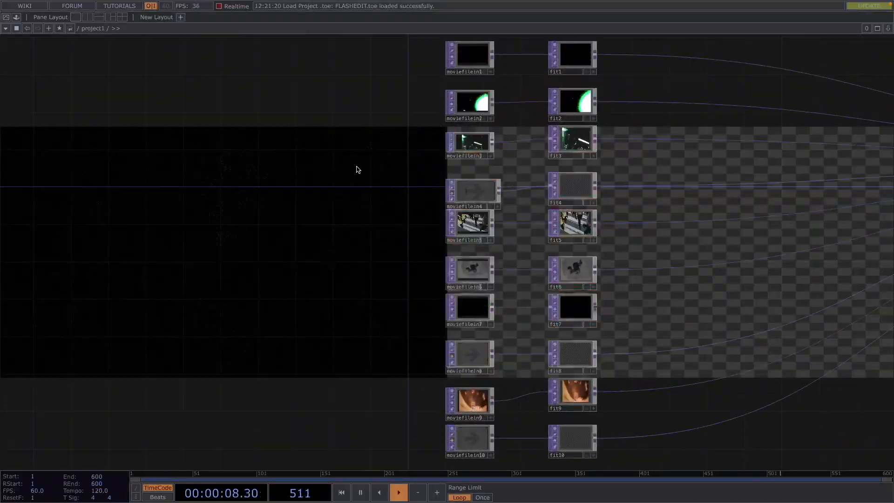
pyautogui.moveTo(326, 202); pyautogui.dragTo(270, 272)
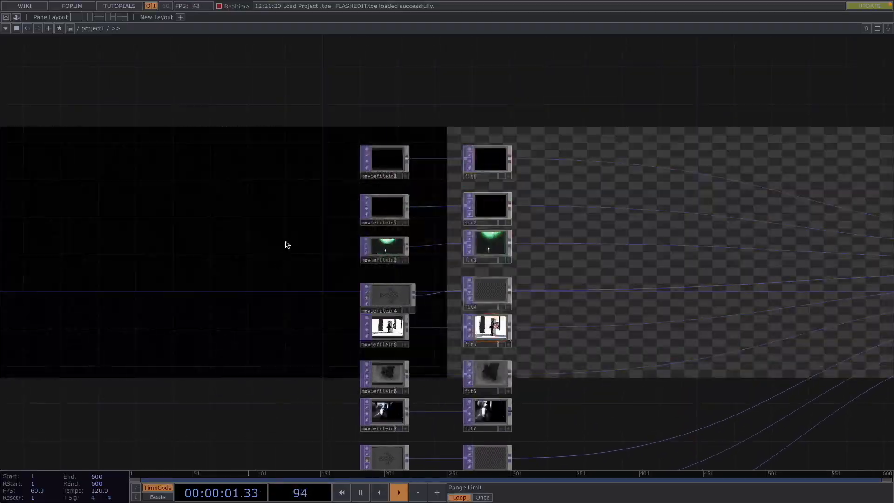
pyautogui.moveTo(286, 241); pyautogui.dragTo(255, 193)
# Step: Pause the timeline and review the playback parameters of moviefilein9
pyautogui.press('space')
pyautogui.moveTo(290, 271); pyautogui.dragTo(285, 120)
pyautogui.click(346, 359)
pyautogui.press('p')
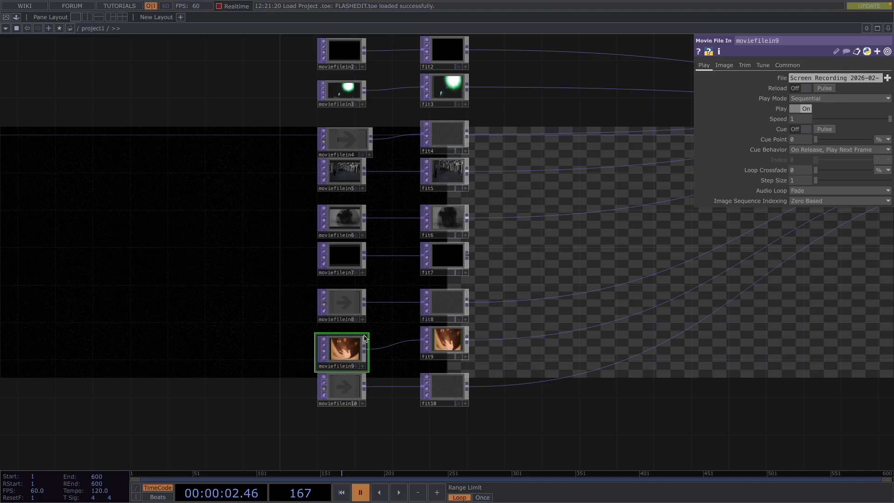
pyautogui.click(325, 351)
# Step: Play the timeline briefly to preview the source clips, pause it again, and hide the parameter window
pyautogui.moveTo(269, 294); pyautogui.dragTo(265, 431)
pyautogui.press('space')
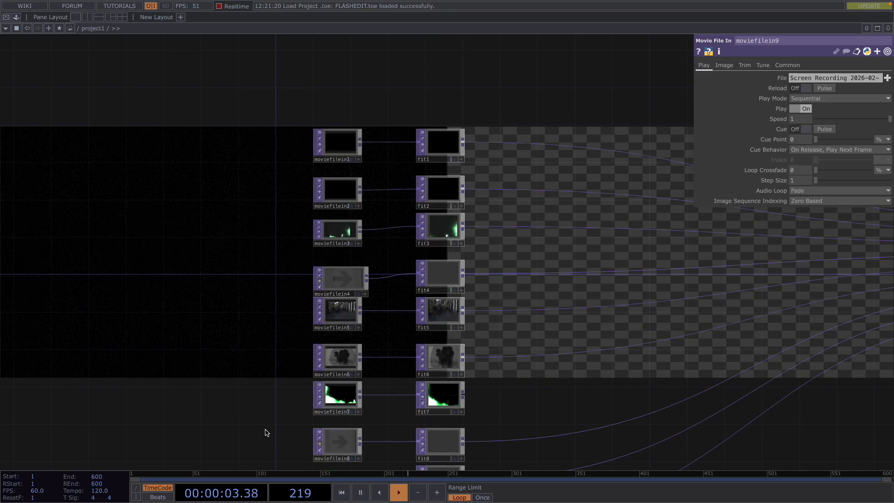
pyautogui.press('space')
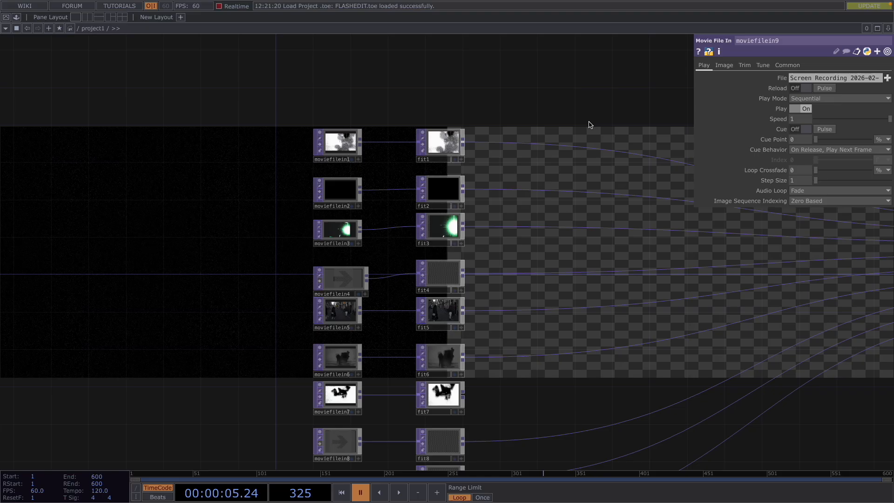
pyautogui.press('p')
pyautogui.moveTo(590, 125); pyautogui.dragTo(464, 151)
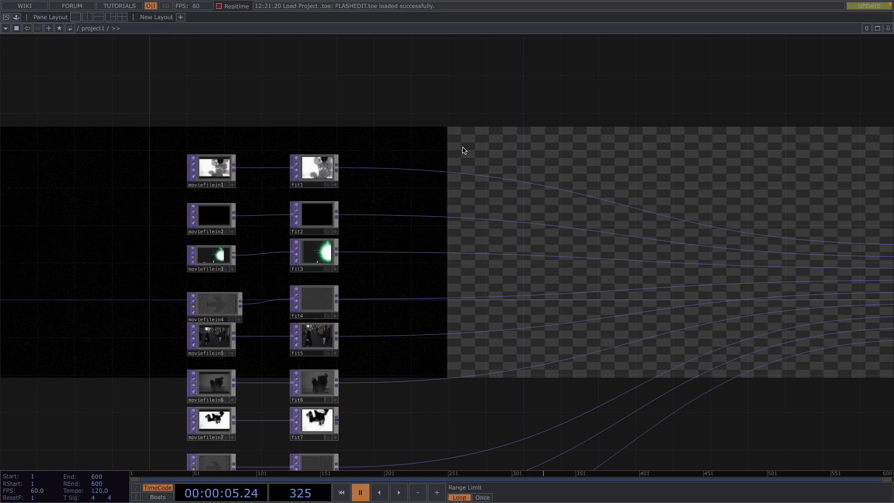
# Step: Select moviefilein1 and run the timeline briefly to view the clips feeding the Fit nodes
pyautogui.scroll(-5, 463, 150)
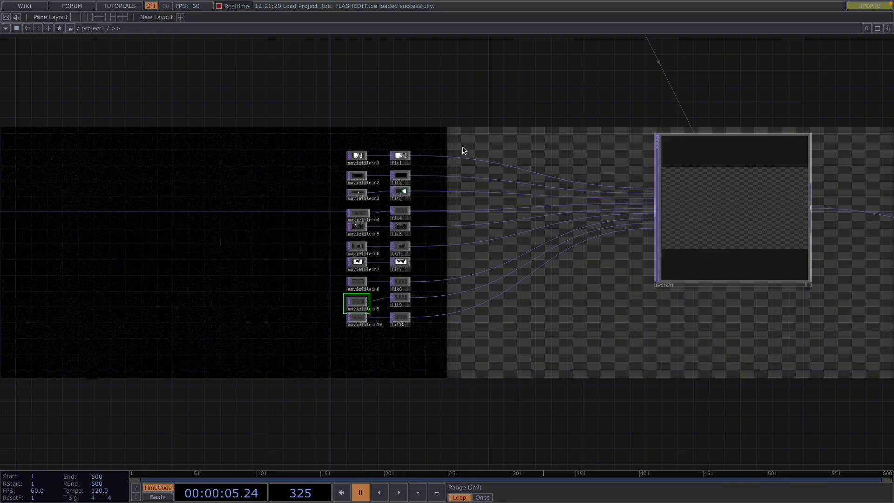
pyautogui.moveTo(490, 138); pyautogui.dragTo(415, 154)
pyautogui.scroll(5, 327, 208)
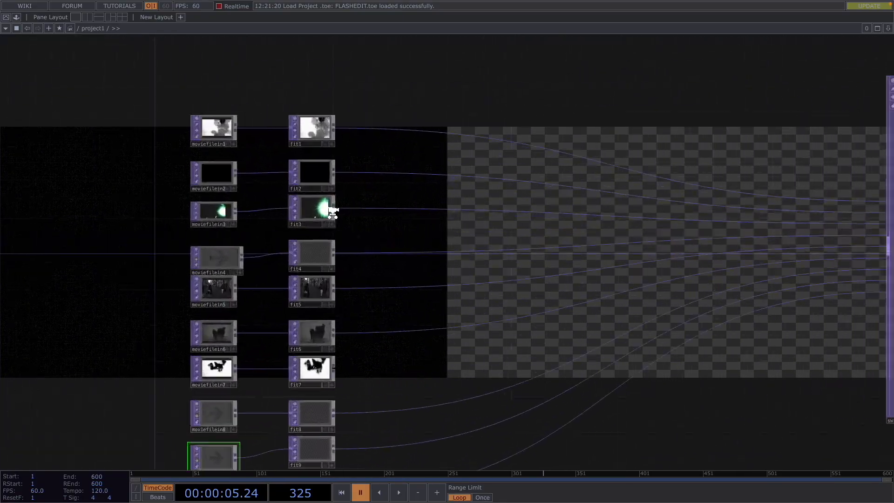
pyautogui.scroll(-3, 334, 215)
pyautogui.click(231, 144)
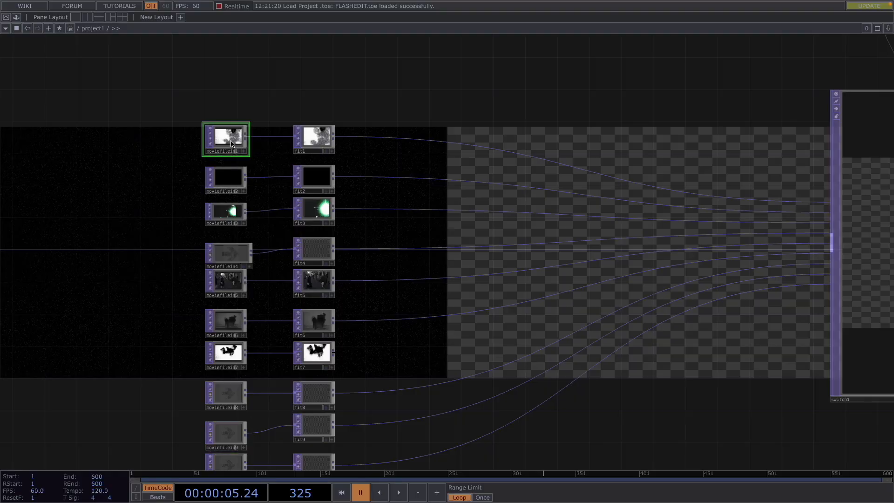
pyautogui.scroll(-3, 263, 260)
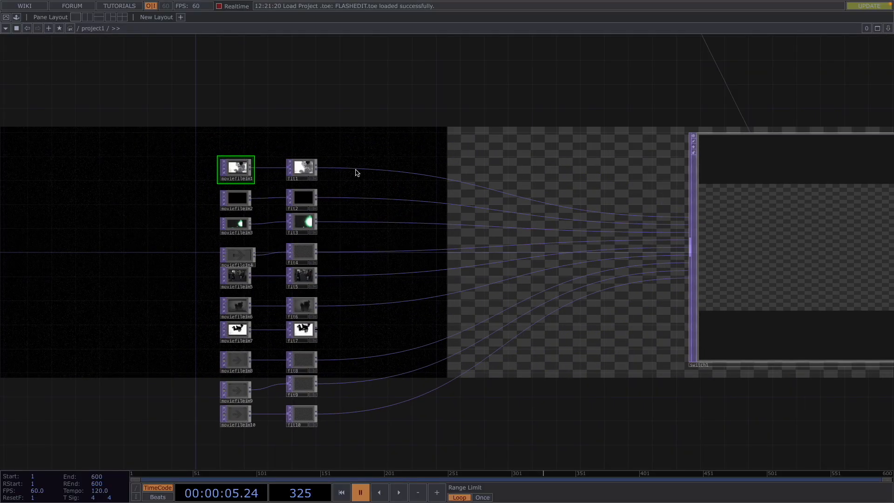
pyautogui.press('space')
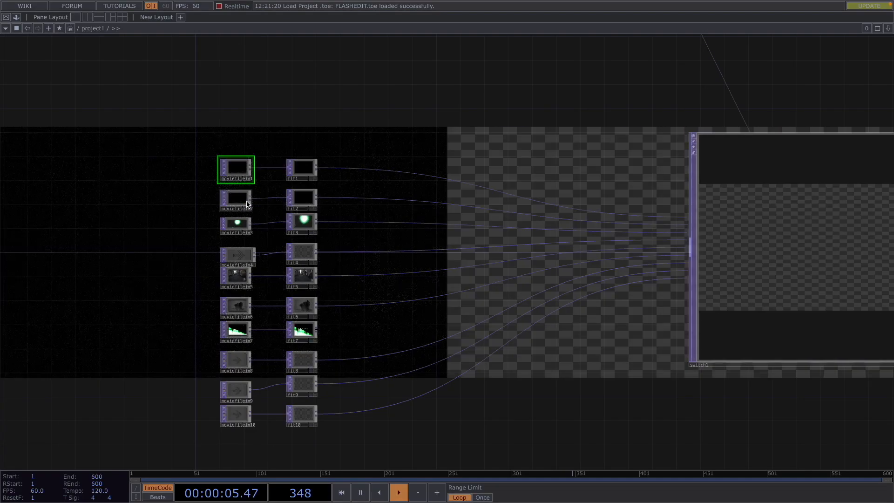
pyautogui.press('space')
# Step: Show the parameters of fit1 and review the Fit settings of each node through fit6
pyautogui.click(307, 173)
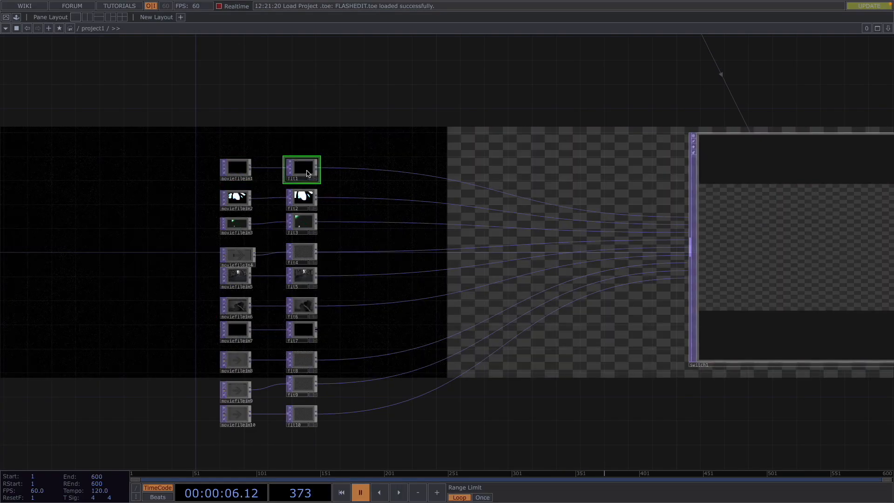
pyautogui.press('p')
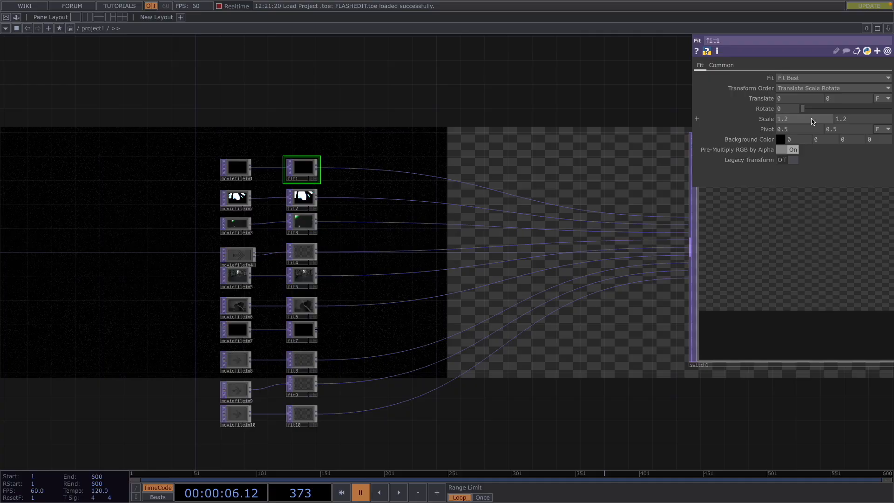
pyautogui.click(309, 206)
pyautogui.click(305, 226)
pyautogui.click(304, 266)
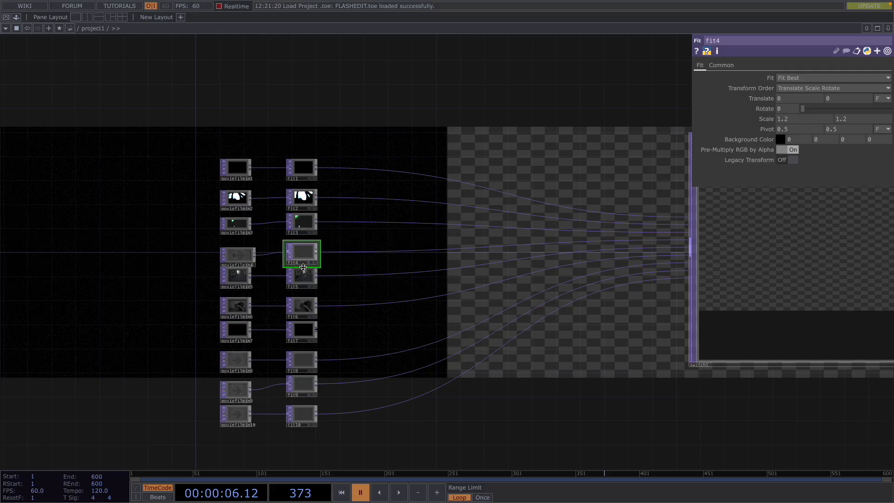
pyautogui.click(306, 279)
pyautogui.click(307, 309)
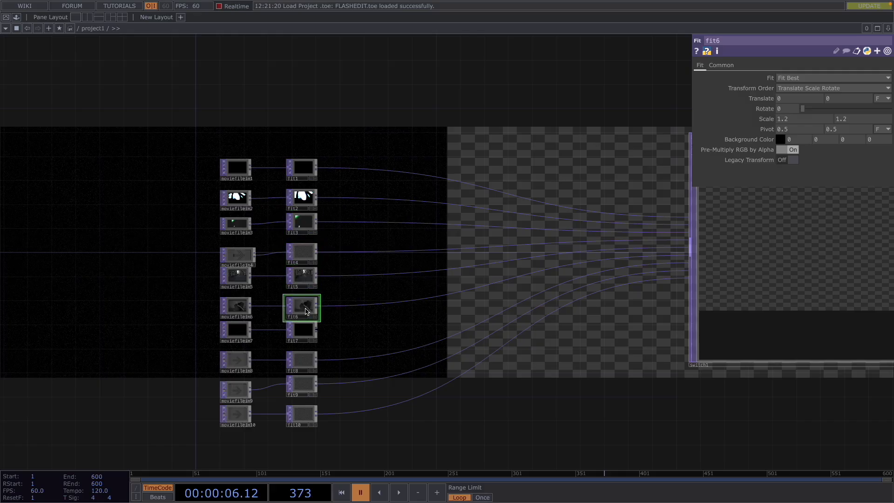
# Step: Review the parameters of switch1 and the audio file settings of audiofilein1
pyautogui.moveTo(605, 384); pyautogui.dragTo(375, 447)
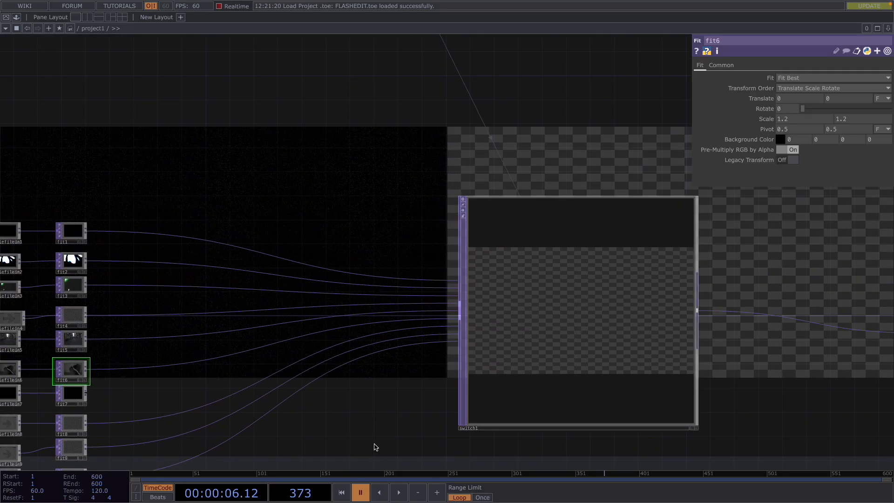
pyautogui.click(520, 339)
pyautogui.moveTo(340, 154); pyautogui.dragTo(527, 342)
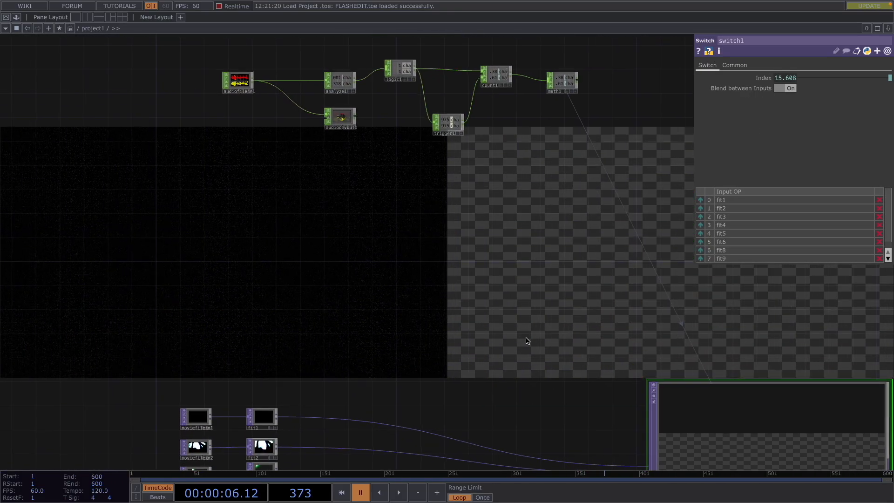
pyautogui.click(240, 85)
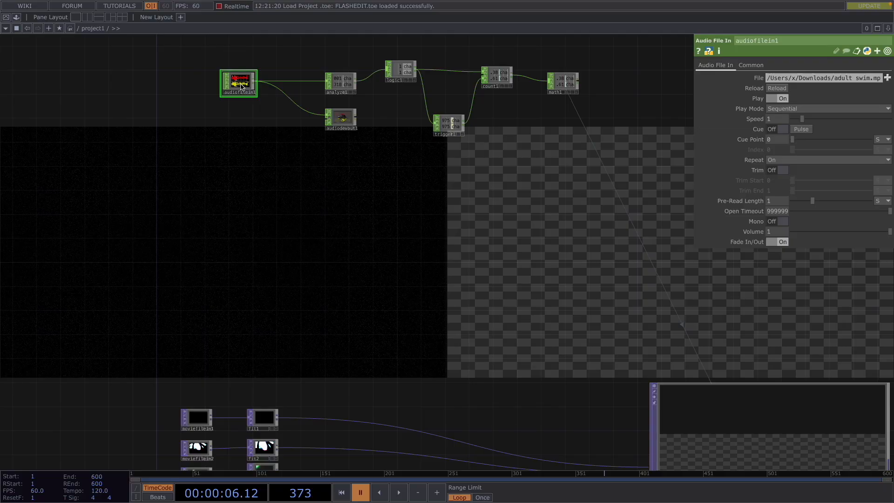
pyautogui.scroll(3, 354, 121)
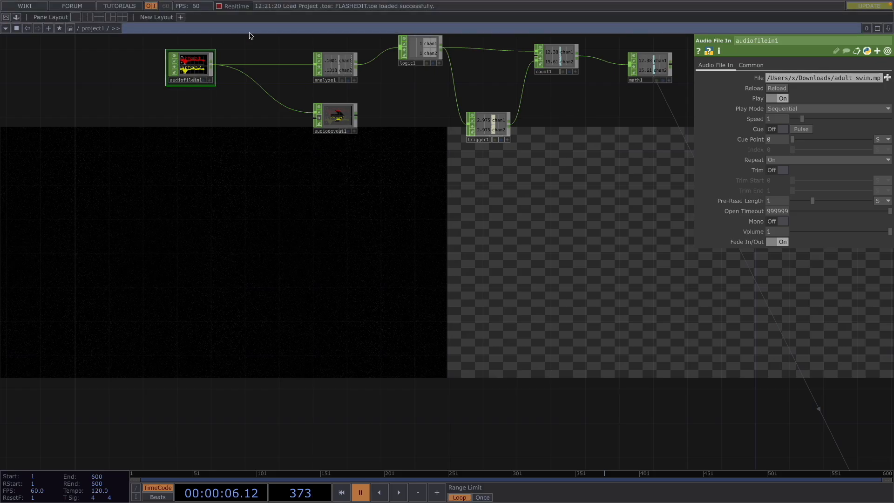
# Step: Open the Export Movie dialog to view its input and output settings, and close it without exporting
pyautogui.click(184, 5)
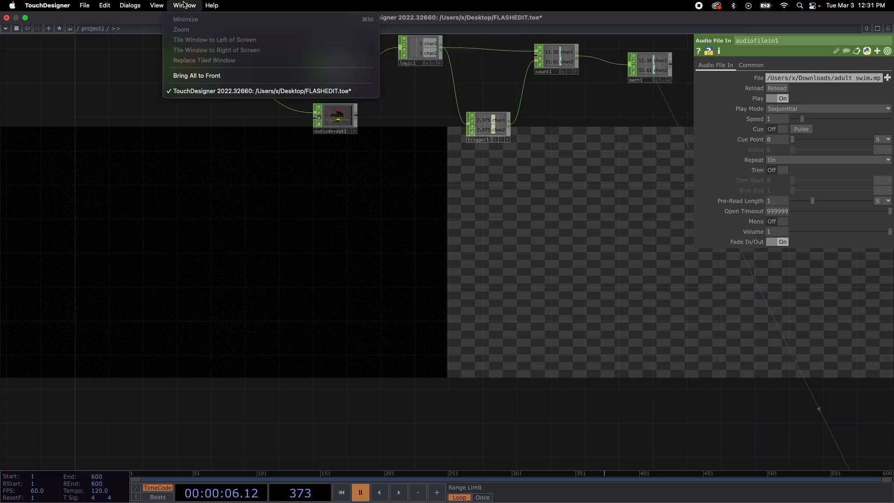
pyautogui.moveTo(85, 8)
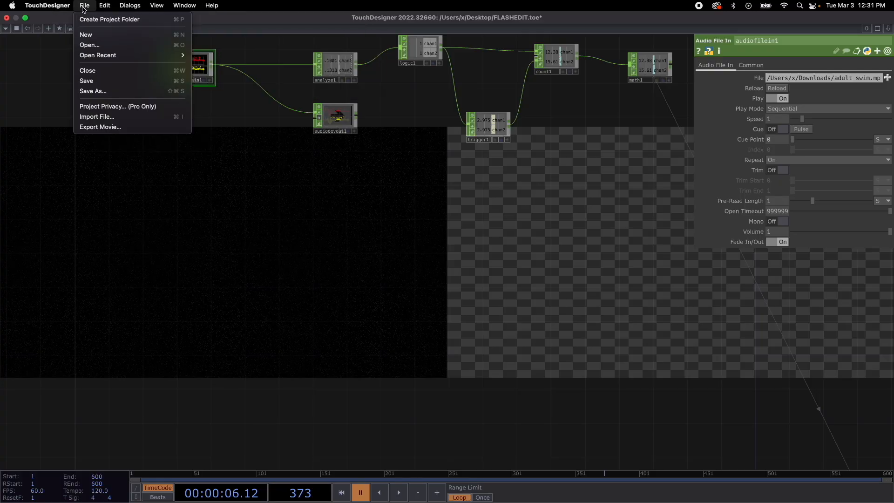
pyautogui.click(104, 127)
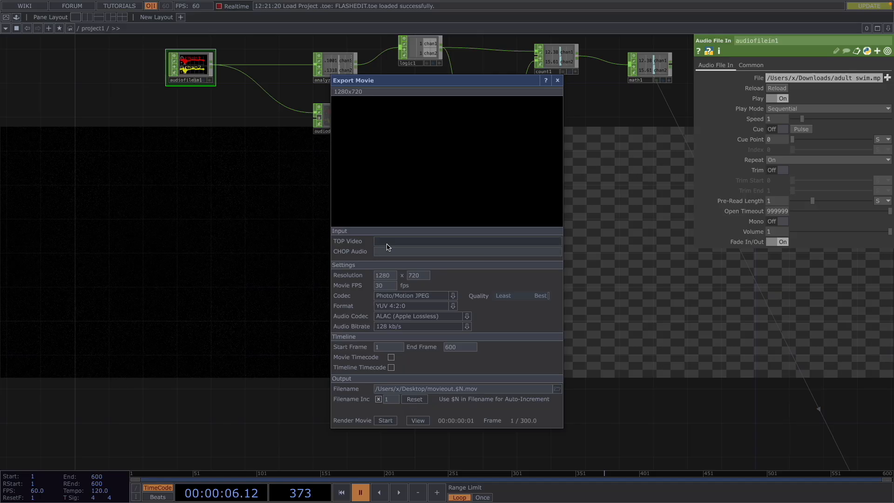
pyautogui.click(558, 80)
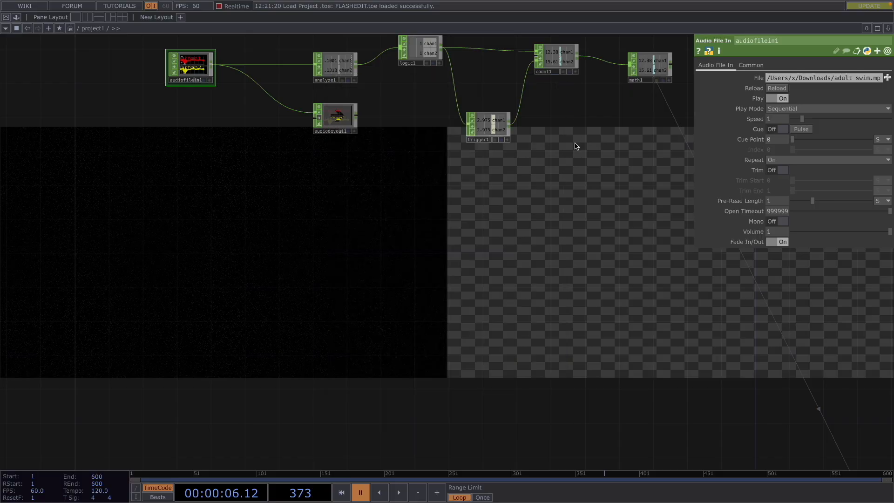
# Step: Review the parameters of analyze1, audiodevout1, logic1 and trigger1 in the audio chain
pyautogui.moveTo(569, 146); pyautogui.dragTo(535, 212)
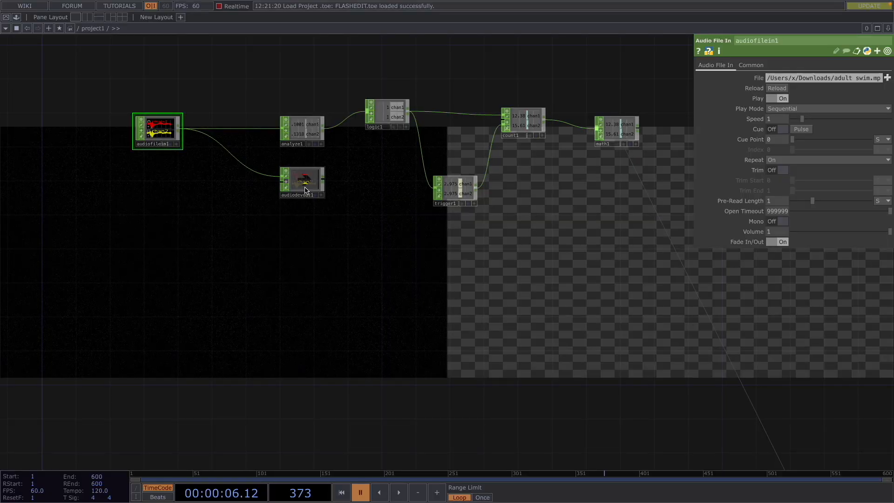
pyautogui.click(307, 132)
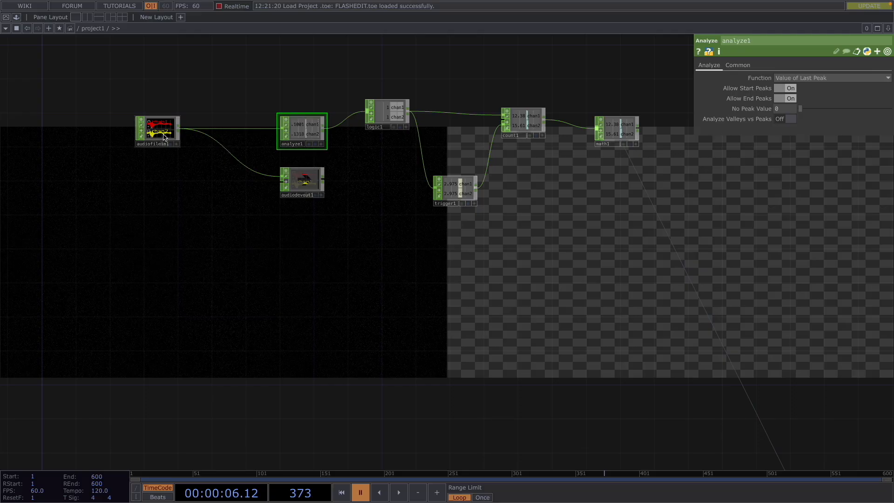
pyautogui.click(312, 181)
pyautogui.click(389, 116)
pyautogui.click(455, 182)
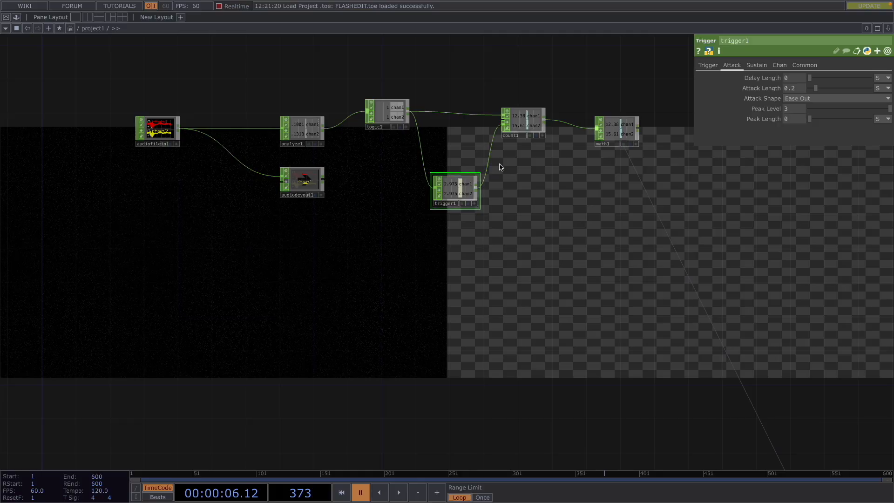
# Step: Examine the Trigger, Attack, Sustain, Chan and Common parameters of trigger1
pyautogui.scroll(-2, 564, 318)
pyautogui.moveTo(550, 344); pyautogui.dragTo(539, 260)
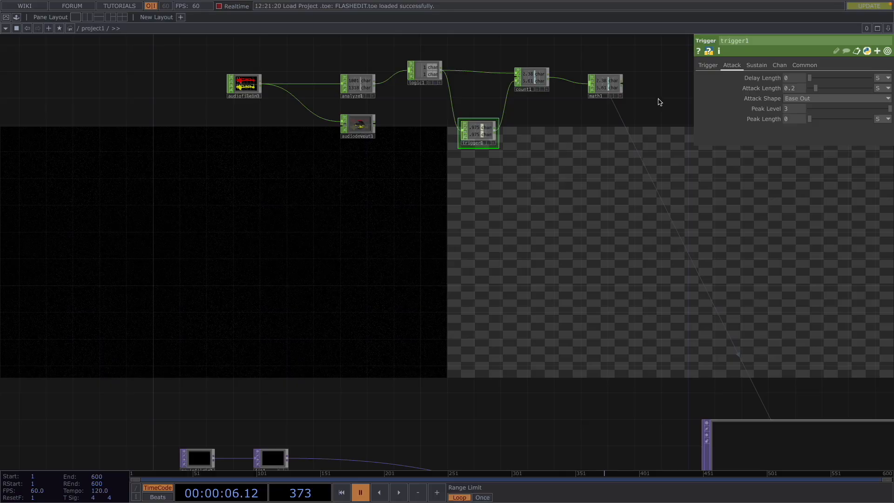
pyautogui.click(709, 65)
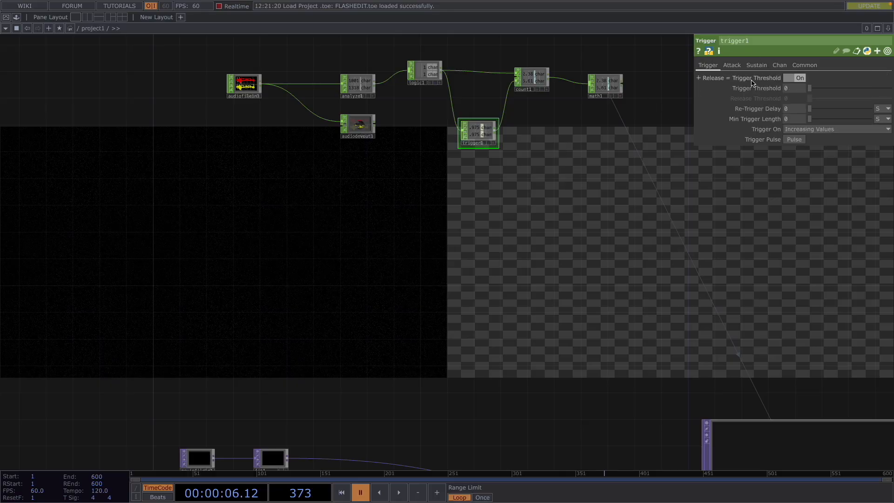
pyautogui.click(738, 67)
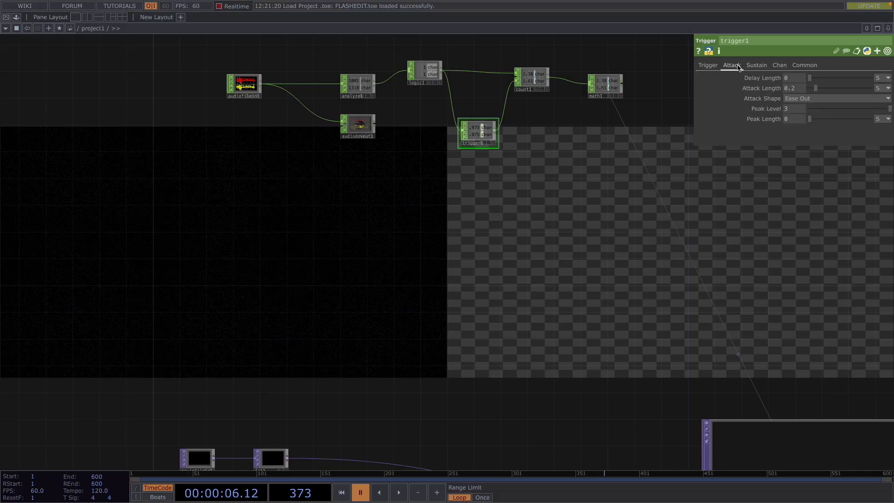
pyautogui.click(756, 68)
pyautogui.click(780, 66)
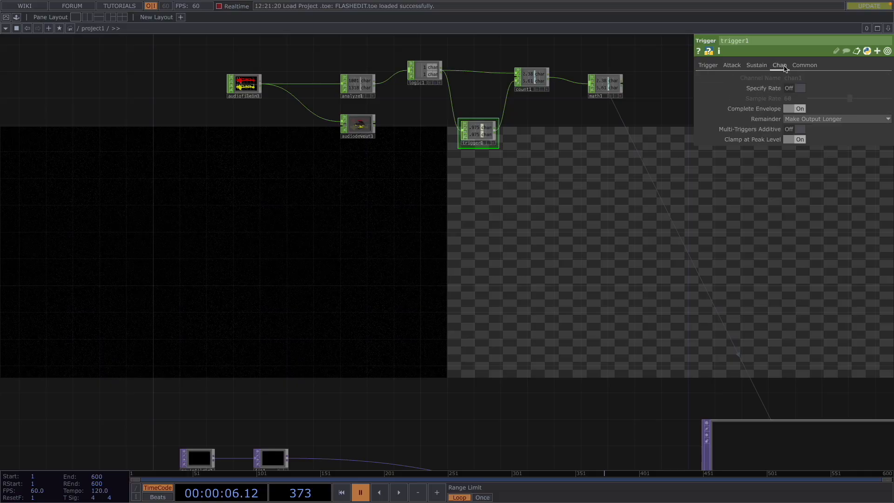
pyautogui.click(805, 65)
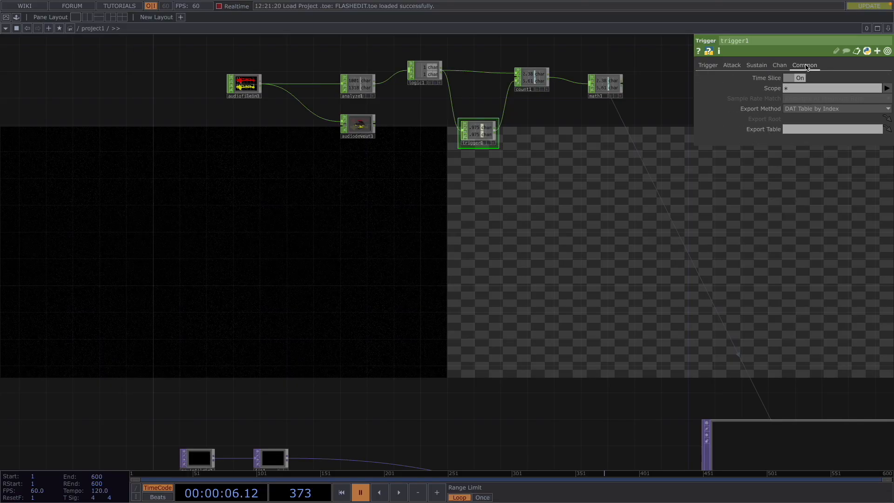
pyautogui.click(781, 65)
pyautogui.click(759, 65)
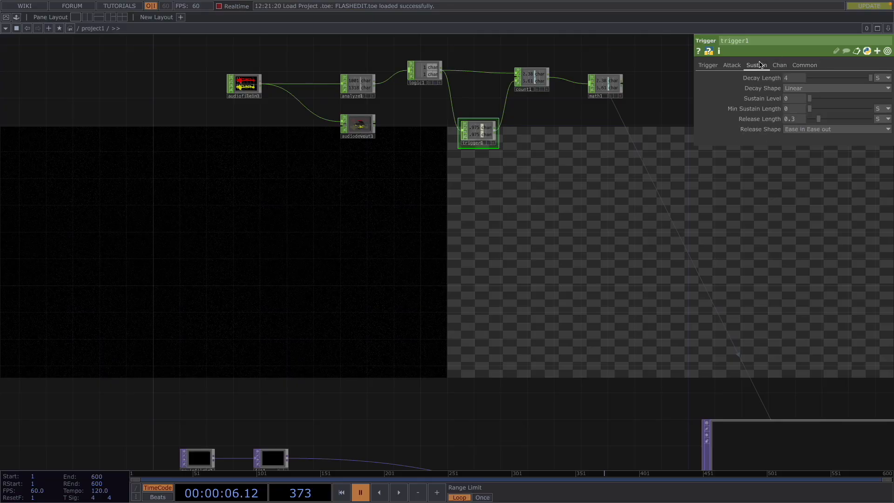
# Step: Recheck the Attack and Trigger parameters of trigger1 and view how the audio chain leads to switch1
pyautogui.click(734, 65)
pyautogui.click(708, 65)
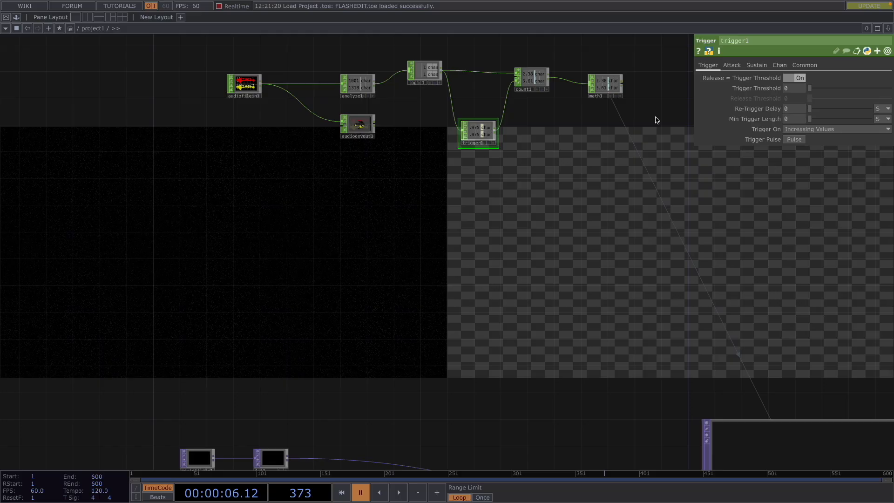
pyautogui.scroll(-2, 656, 120)
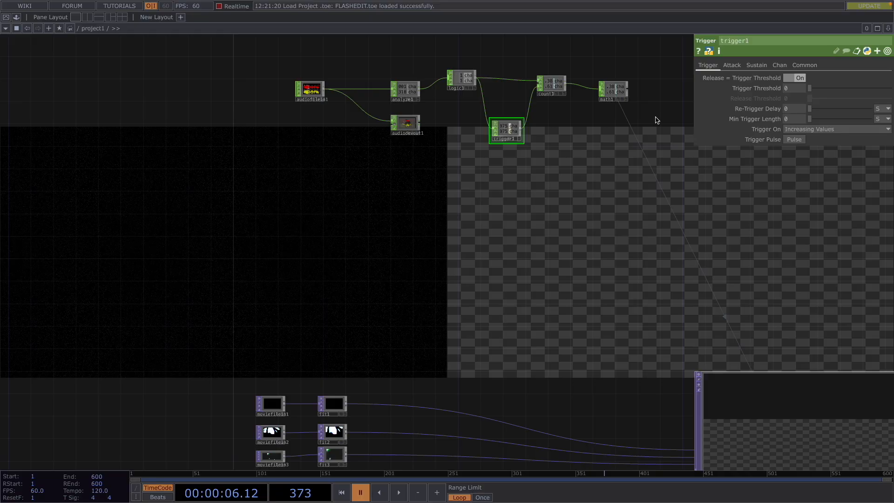
pyautogui.scroll(-2, 656, 120)
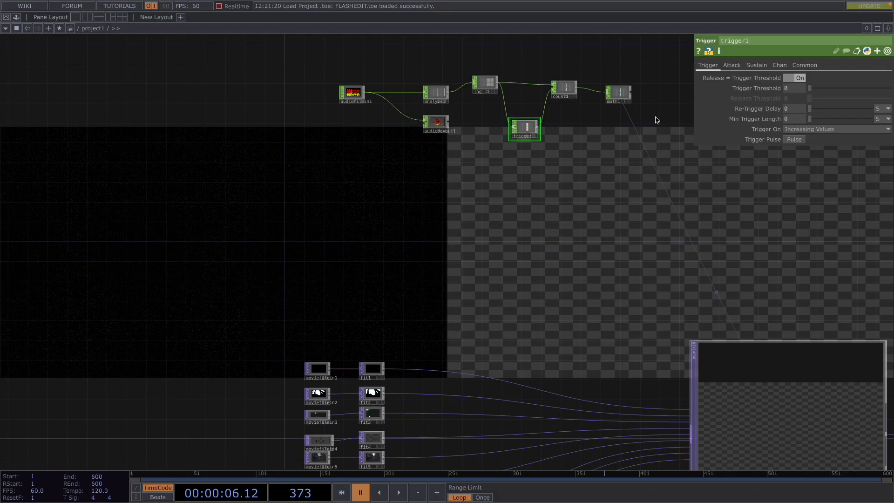
pyautogui.scroll(-2, 657, 120)
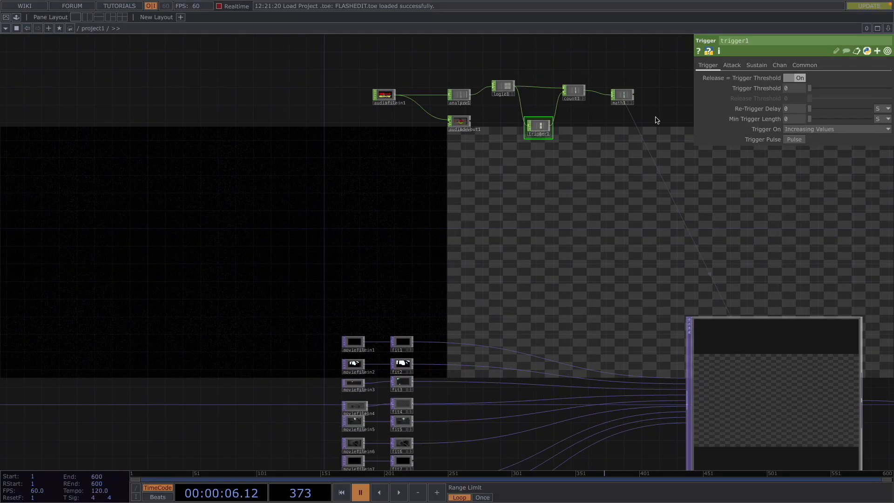
pyautogui.scroll(-1, 657, 120)
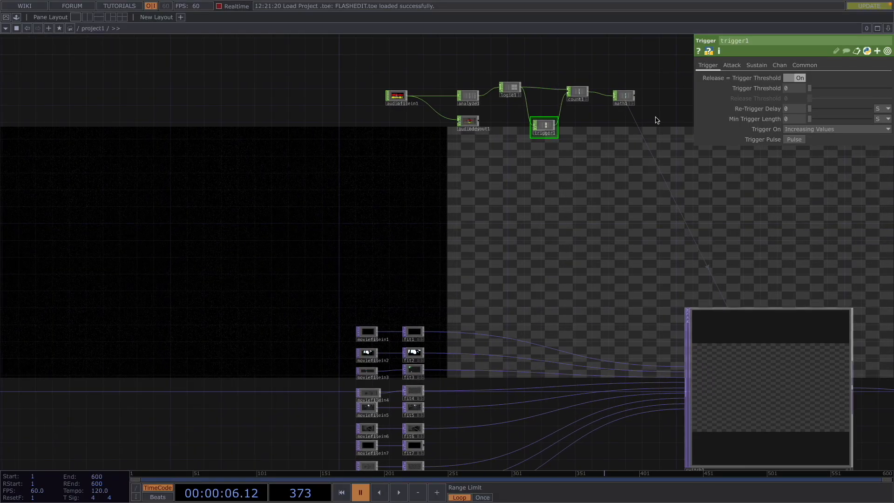
pyautogui.moveTo(623, 146); pyautogui.dragTo(503, 190)
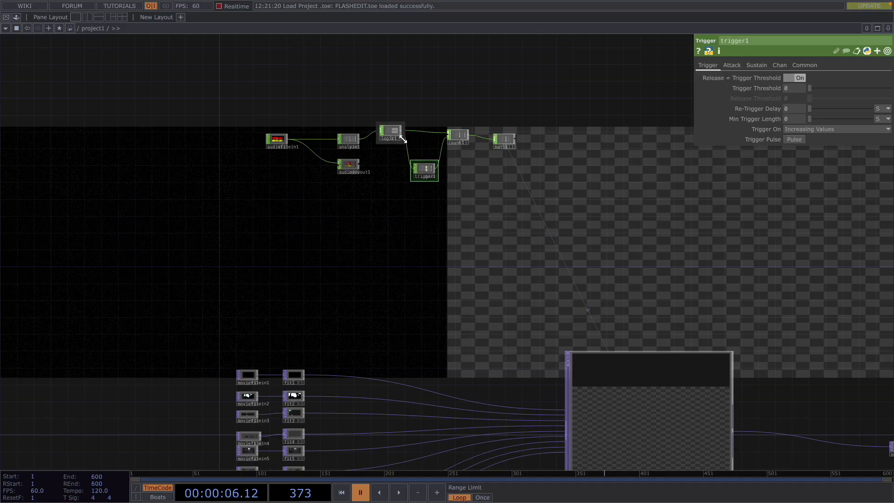
# Step: Compare the Trigger parameters of count1 with the OP parameters of math1 at the end of the audio chain
pyautogui.scroll(5, 403, 139)
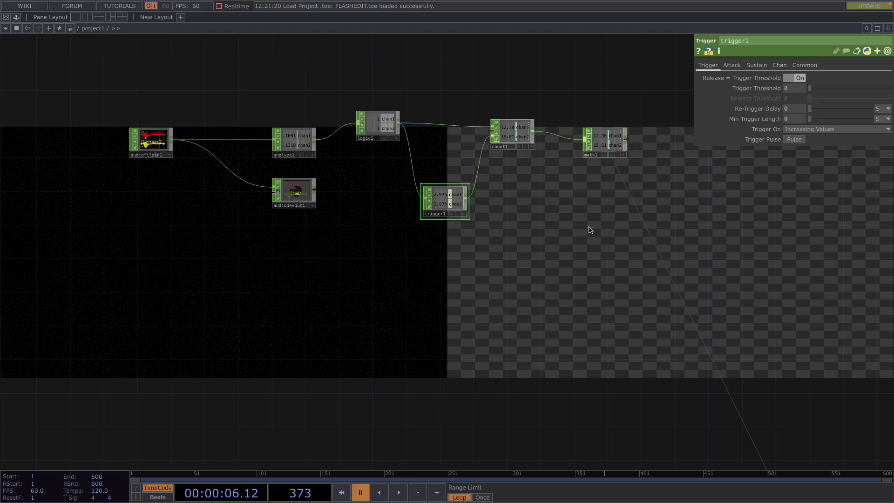
pyautogui.moveTo(591, 230); pyautogui.dragTo(489, 158)
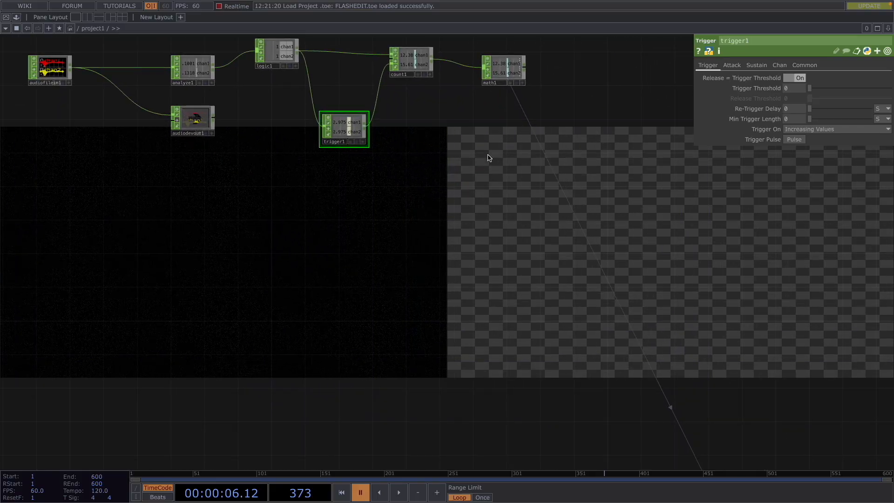
pyautogui.moveTo(489, 157); pyautogui.dragTo(489, 200)
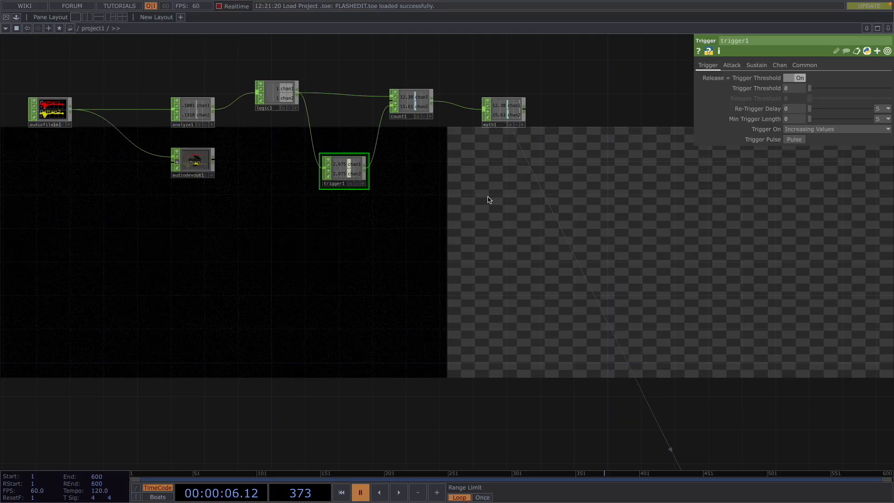
pyautogui.click(430, 110)
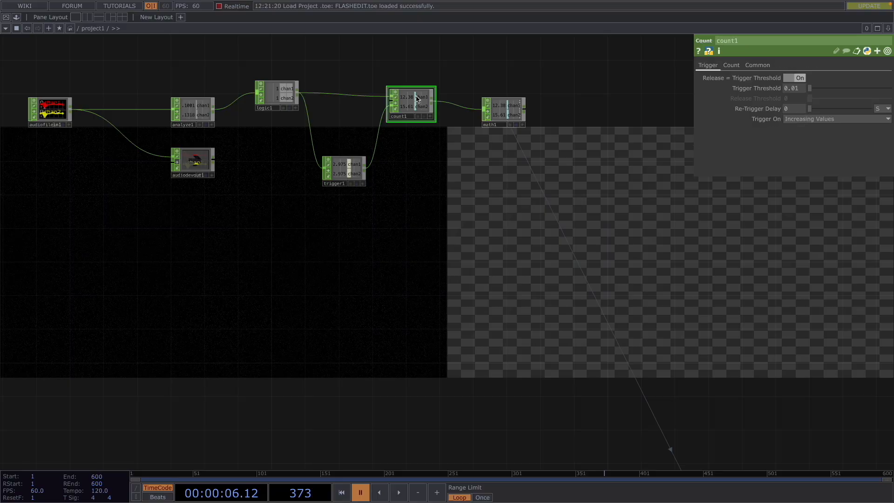
pyautogui.click(514, 117)
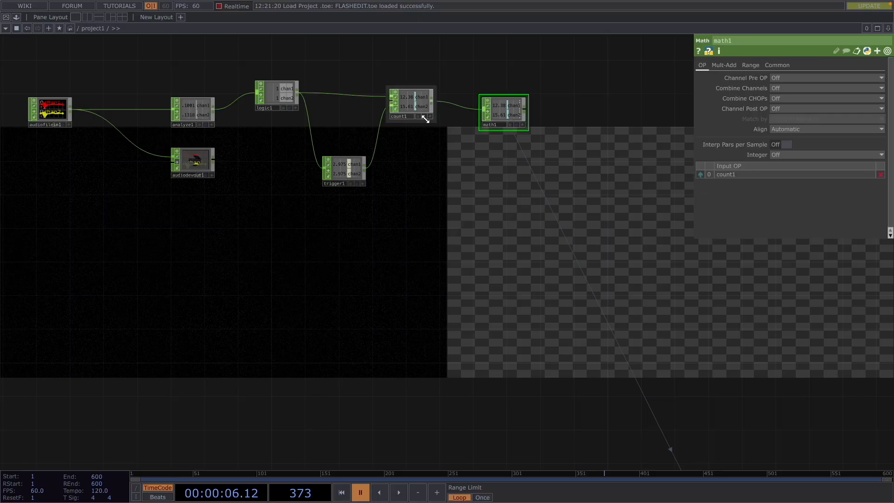
pyautogui.click(417, 96)
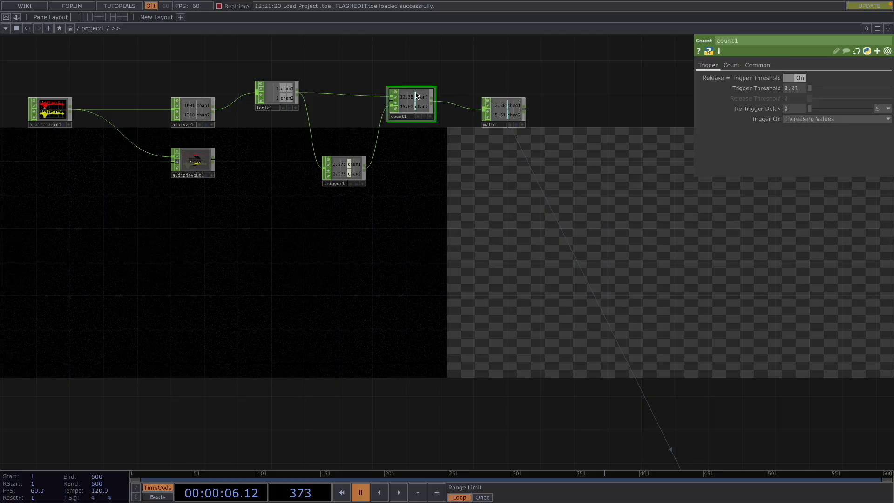
pyautogui.click(509, 123)
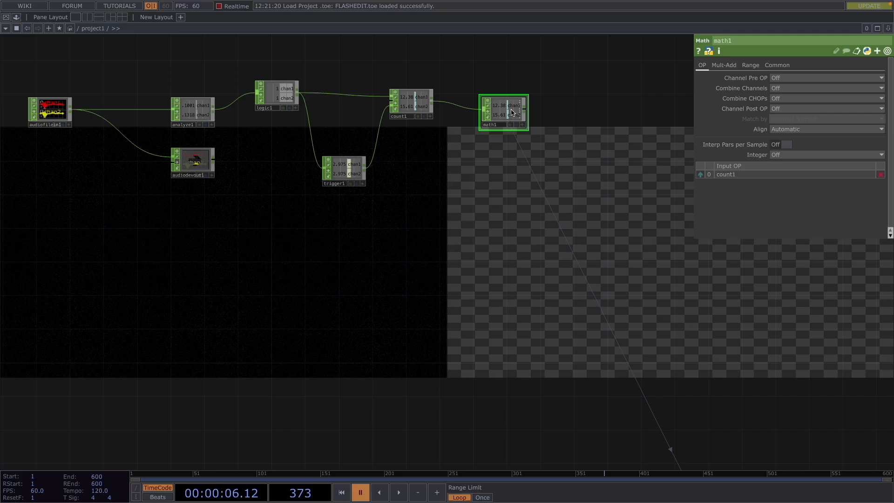
# Step: Activate math1's viewer to examine its channels, and pick up chan1 as an export source
pyautogui.scroll(3, 517, 129)
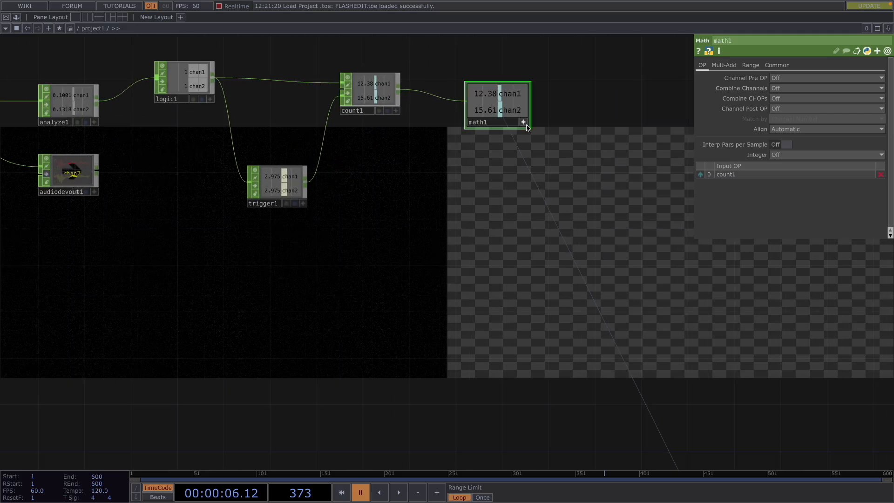
pyautogui.moveTo(569, 163); pyautogui.dragTo(523, 141)
pyautogui.scroll(-2, 522, 141)
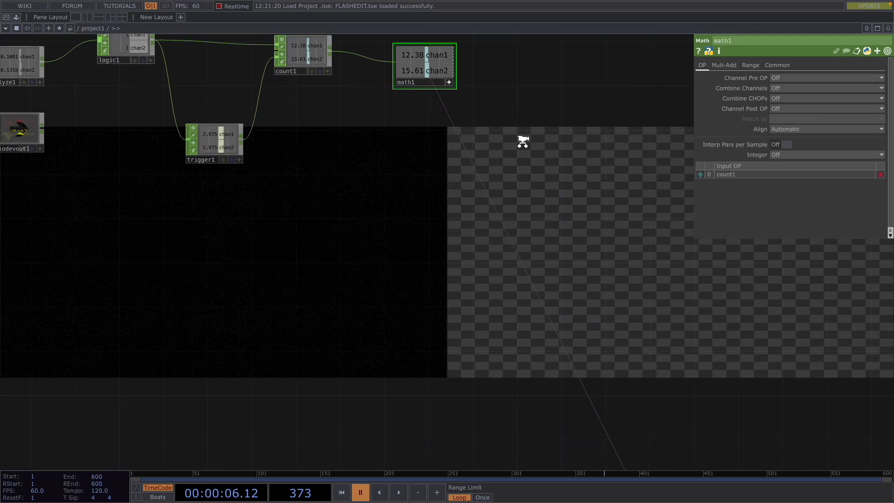
pyautogui.moveTo(450, 73); pyautogui.dragTo(496, 70)
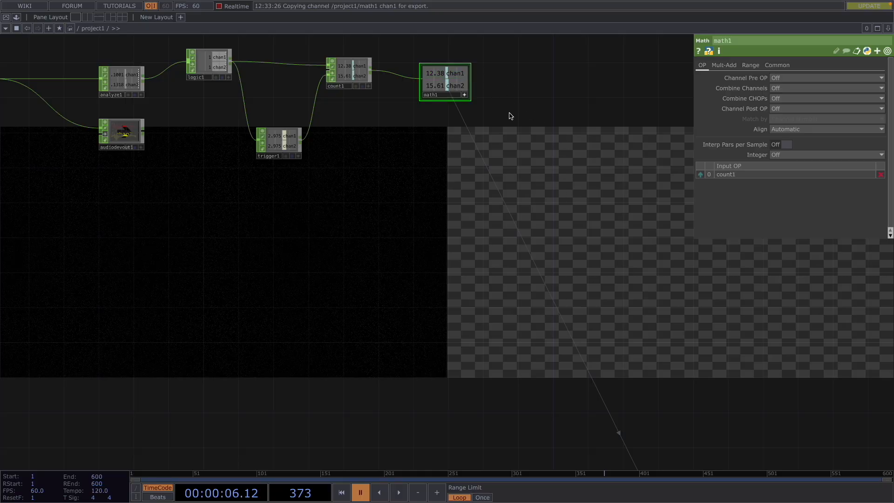
# Step: Play the timeline briefly and pause it to watch how math1 drives the clip selection in switch1
pyautogui.moveTo(513, 122); pyautogui.dragTo(471, 82)
pyautogui.scroll(-4, 473, 82)
pyautogui.scroll(-3, 473, 83)
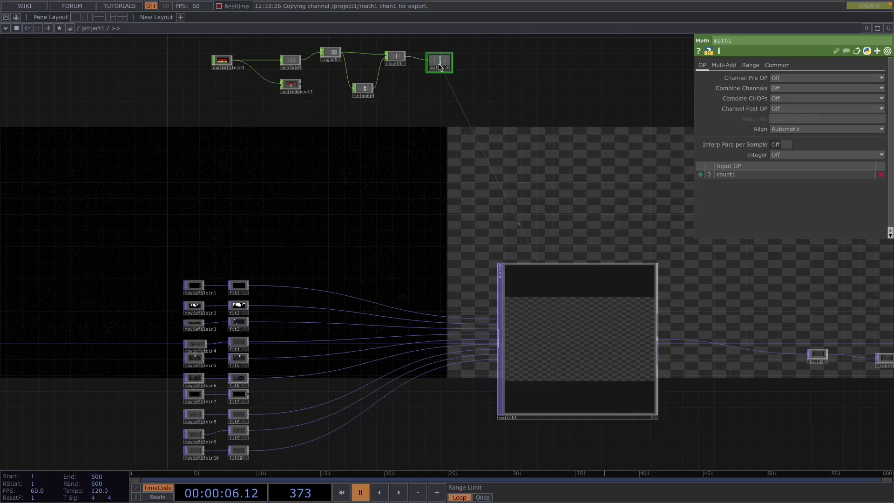
pyautogui.press('space')
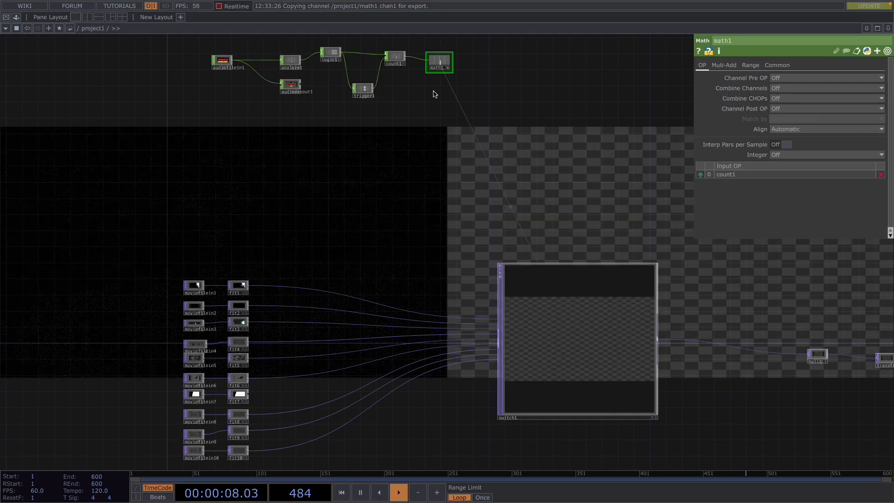
pyautogui.press('space')
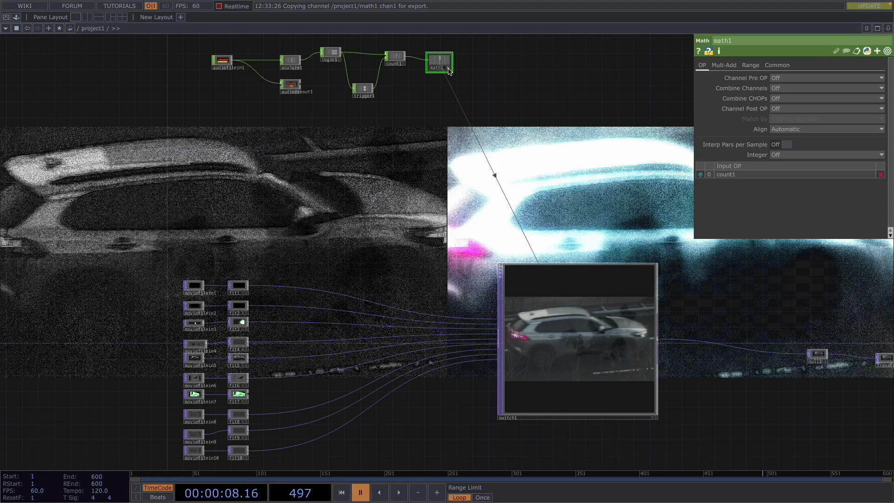
# Step: Follow the output of switch1 to null1, and review the Transform, Tile and Common parameters of transform1
pyautogui.scroll(1, 449, 80)
pyautogui.scroll(1, 449, 80)
pyautogui.moveTo(502, 179); pyautogui.dragTo(176, 120)
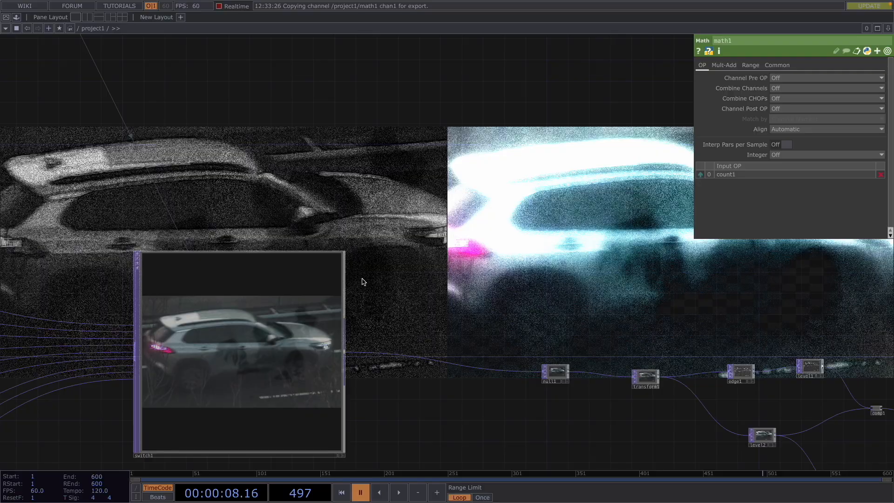
pyautogui.click(562, 374)
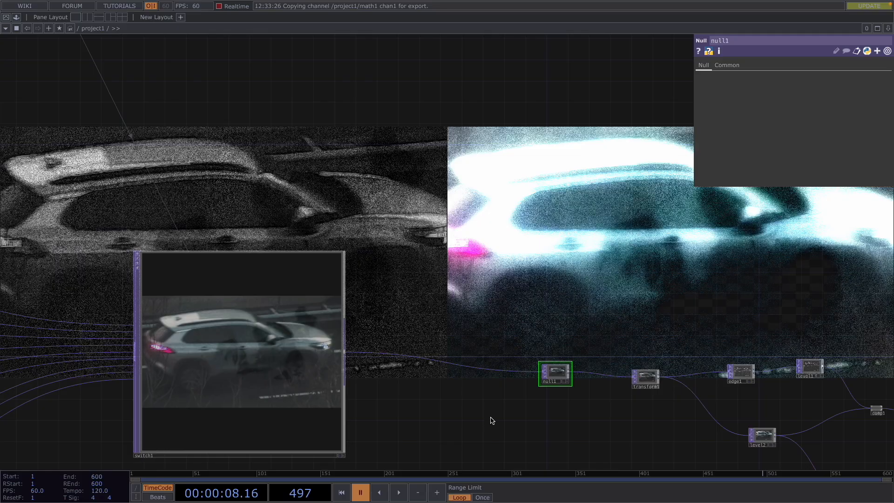
pyautogui.moveTo(619, 427); pyautogui.dragTo(399, 323)
pyautogui.click(423, 269)
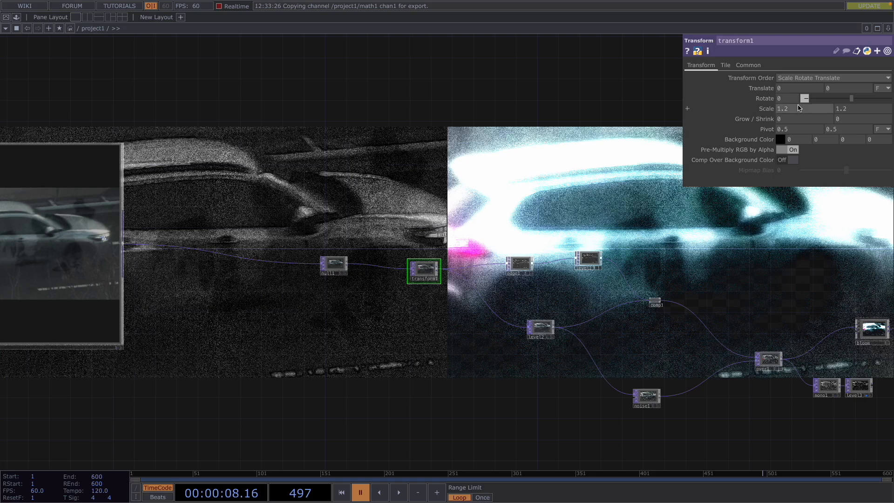
pyautogui.click(726, 65)
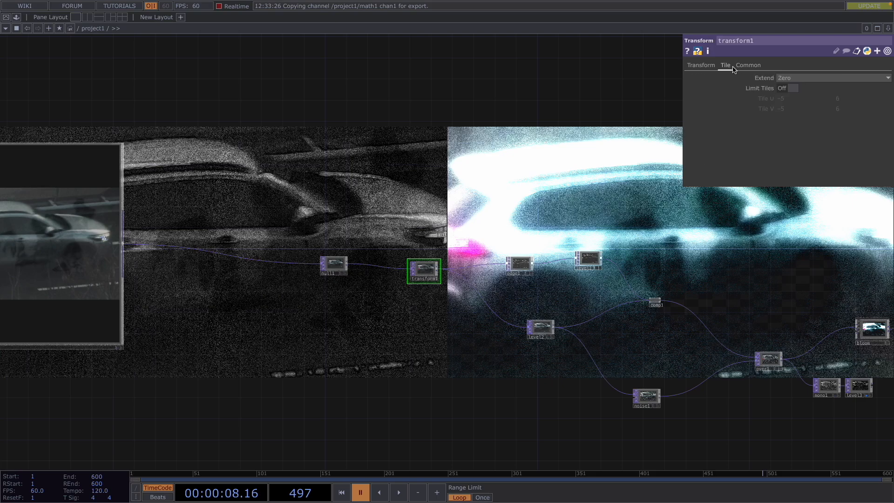
pyautogui.click(750, 65)
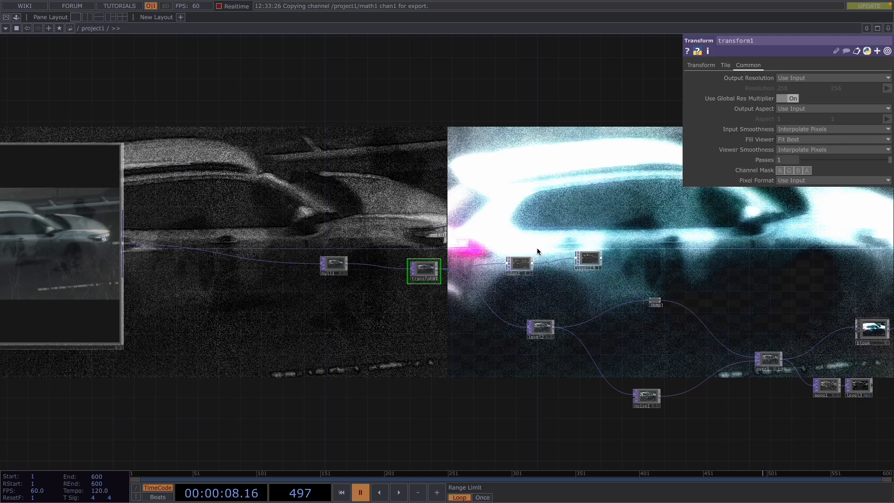
# Step: Examine the Edge parameters of edge1 and inspect its outlined image up close
pyautogui.click(517, 268)
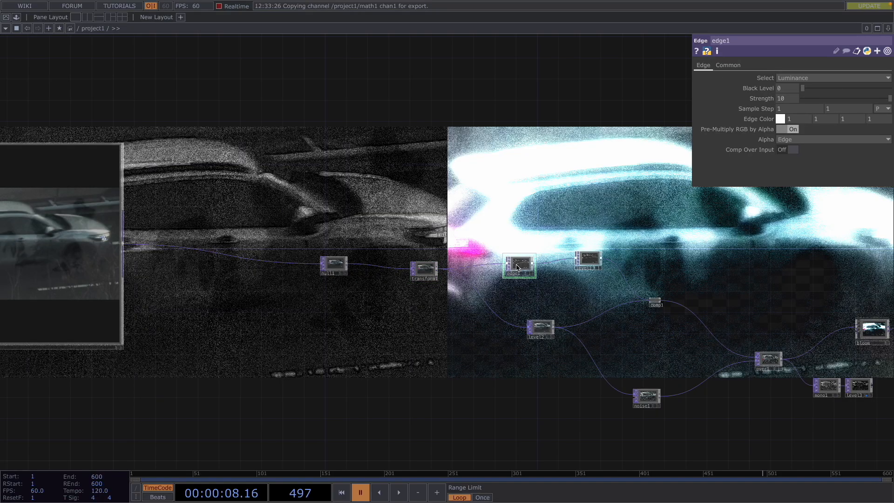
pyautogui.scroll(6, 517, 268)
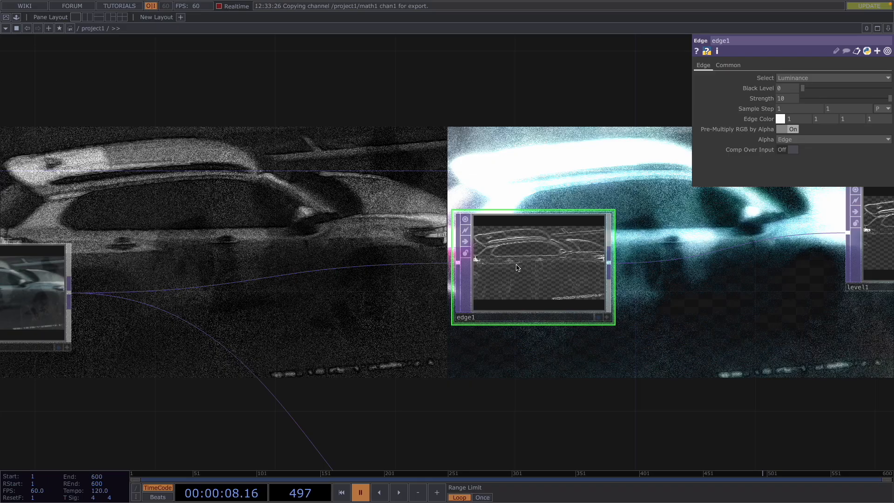
pyautogui.scroll(-6, 518, 268)
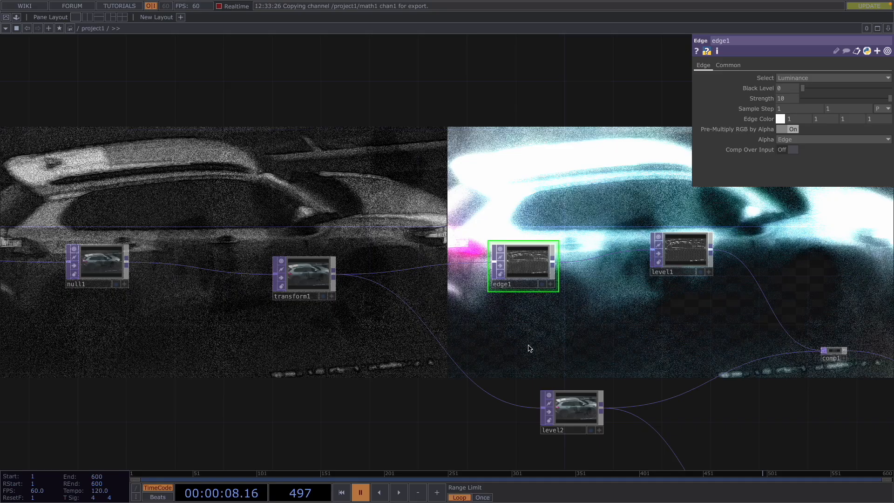
pyautogui.moveTo(549, 337); pyautogui.dragTo(483, 334)
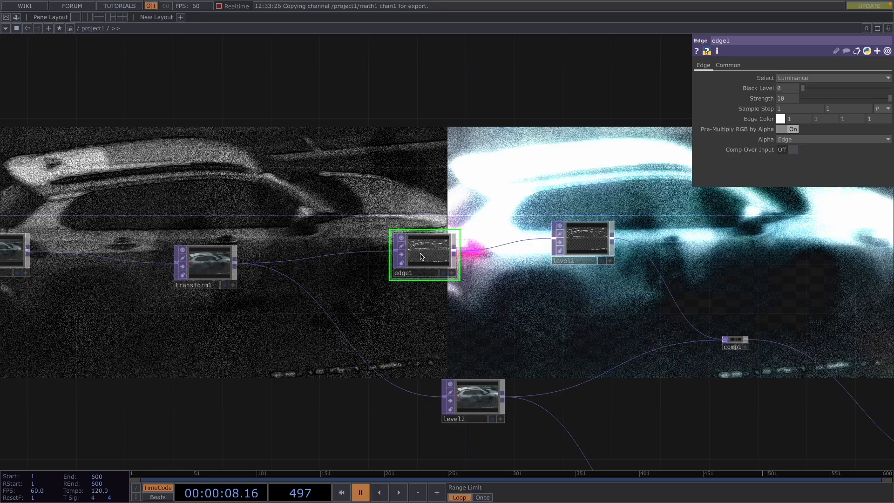
# Step: Review the Pre parameters of level1 and level2, and trace their connections to comp1 and noise1
pyautogui.click(586, 253)
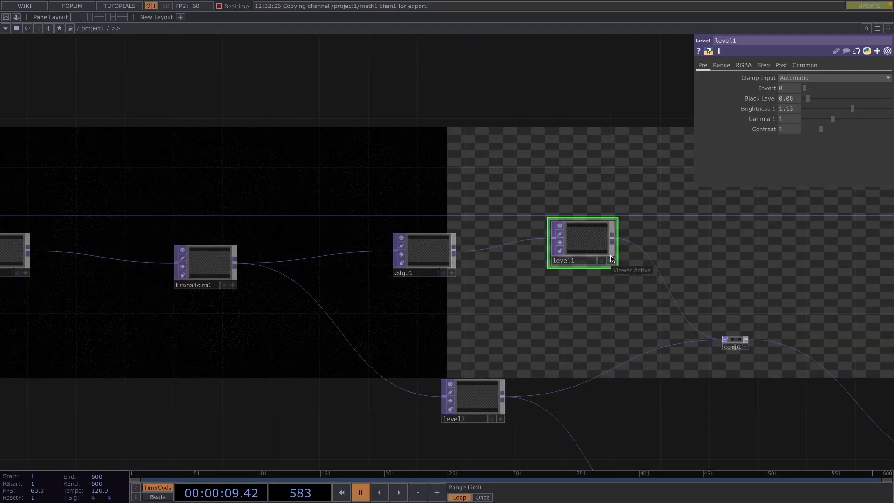
pyautogui.moveTo(529, 320); pyautogui.dragTo(537, 184)
pyautogui.click(491, 290)
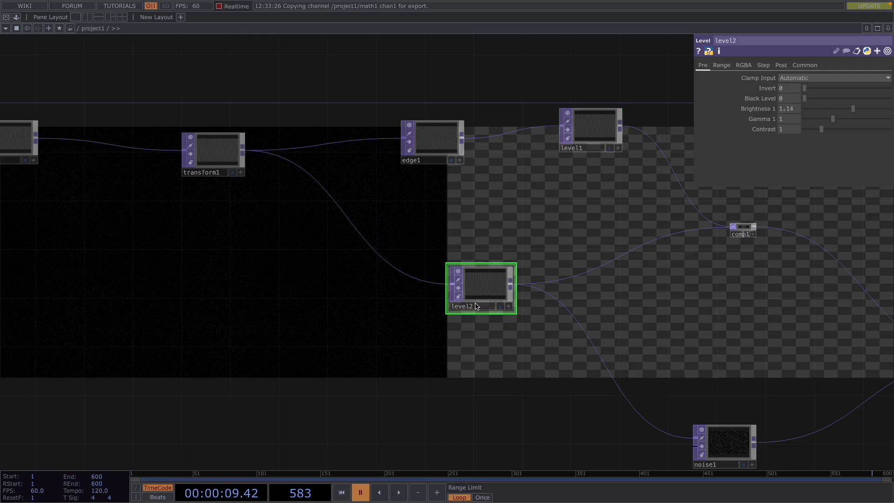
pyautogui.moveTo(536, 234); pyautogui.dragTo(339, 234)
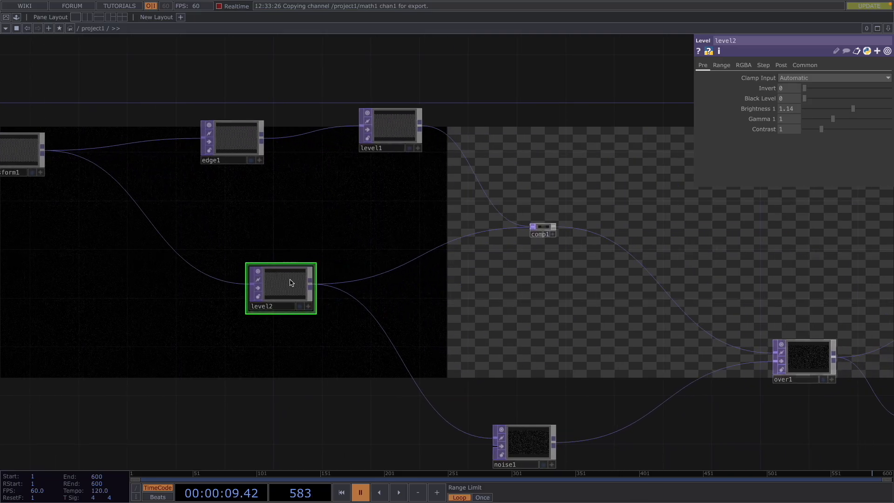
pyautogui.moveTo(437, 227); pyautogui.dragTo(347, 169)
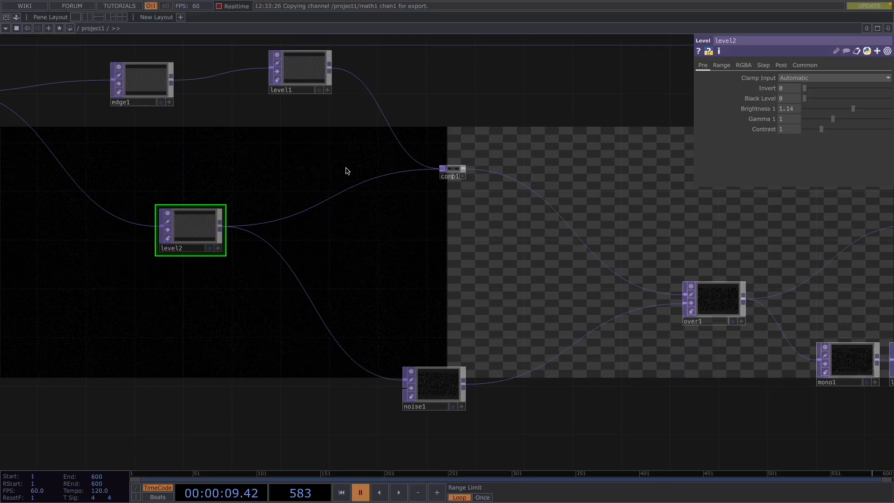
# Step: Enlarge the comp1 node and review its Composite parameters, including the list of available blend operations
pyautogui.moveTo(466, 162); pyautogui.dragTo(547, 107)
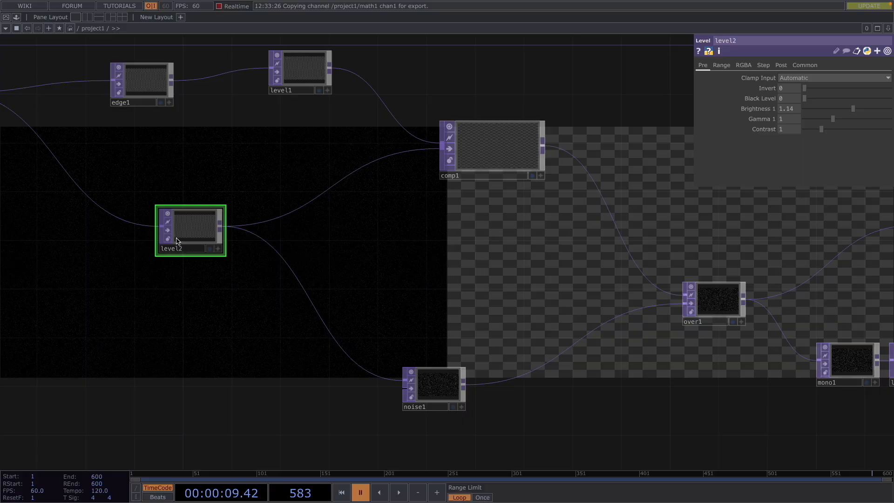
pyautogui.click(485, 160)
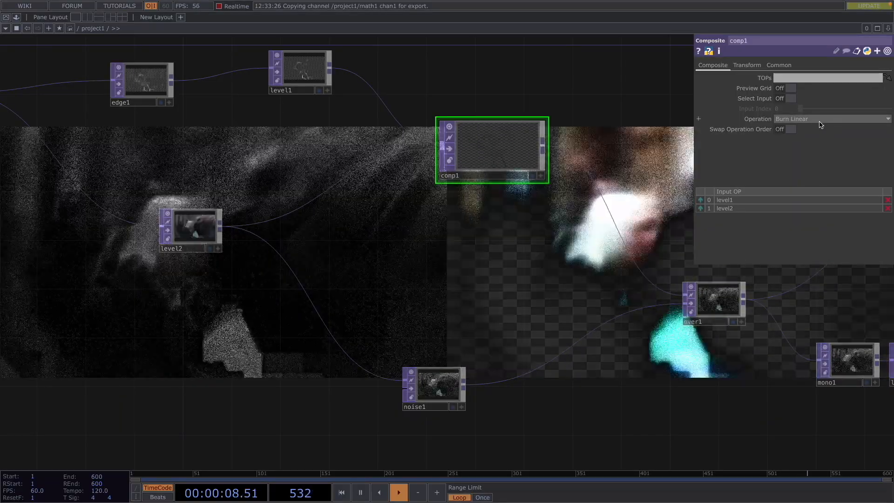
pyautogui.click(820, 120)
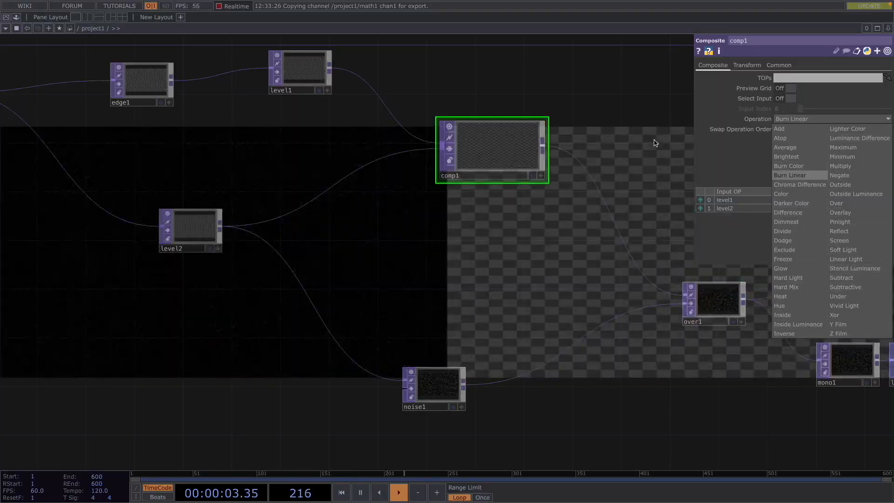
pyautogui.click(655, 143)
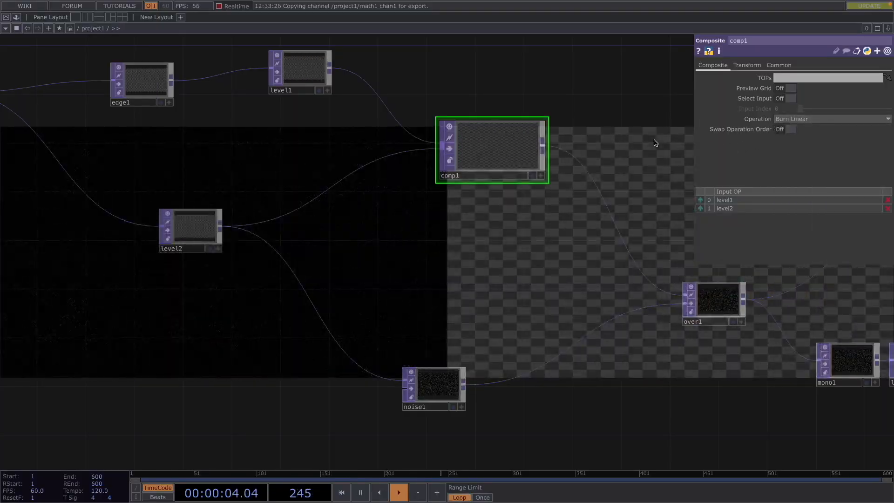
pyautogui.press('p')
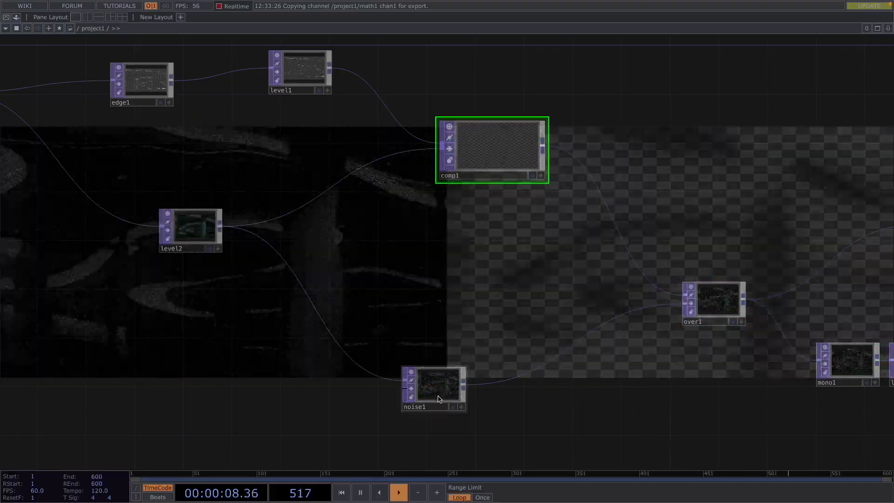
# Step: Inspect the grainy image of noise1 up close and bring up its Noise parameters
pyautogui.click(448, 373)
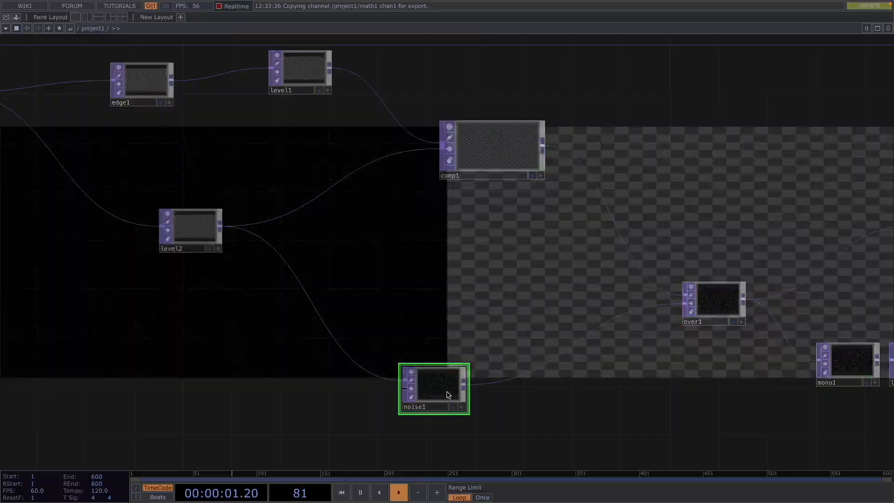
pyautogui.scroll(10, 448, 395)
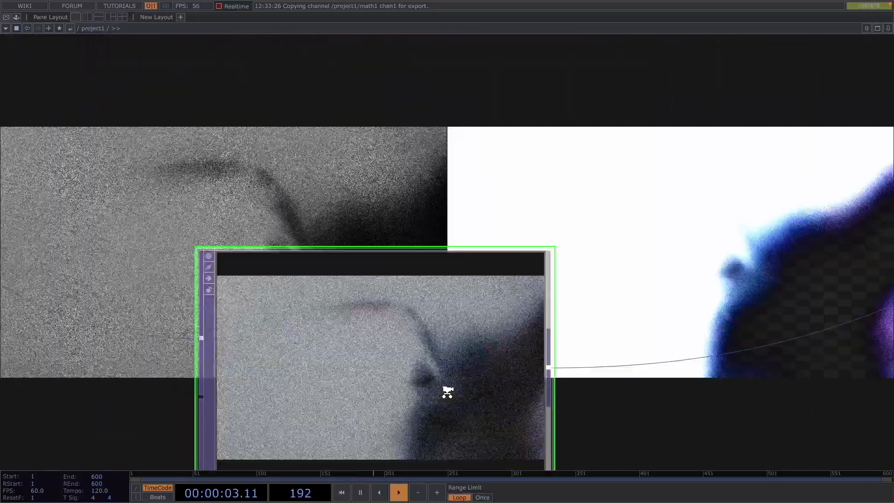
pyautogui.scroll(-5, 448, 393)
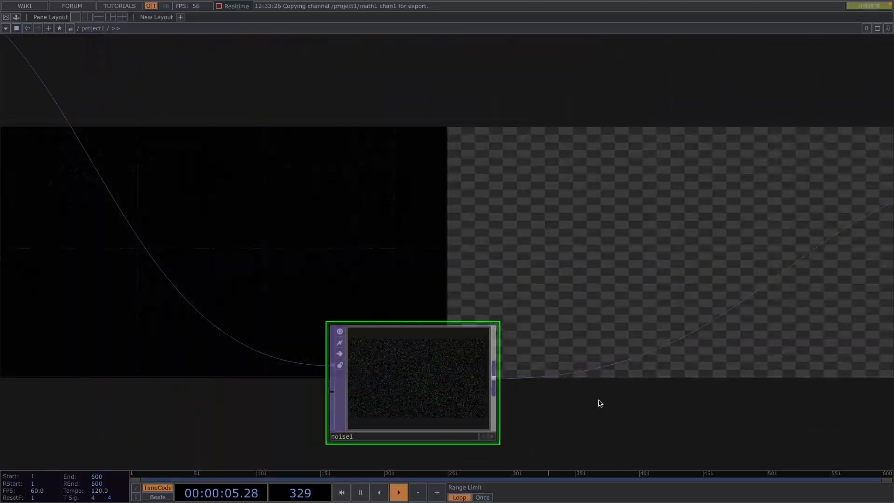
pyautogui.moveTo(599, 404); pyautogui.dragTo(539, 321)
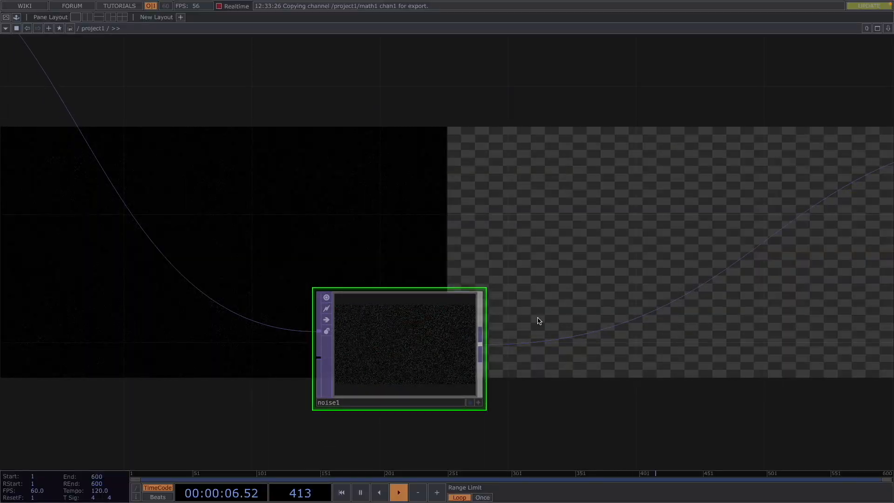
pyautogui.scroll(-5, 538, 321)
pyautogui.moveTo(594, 342); pyautogui.dragTo(346, 349)
pyautogui.press('p')
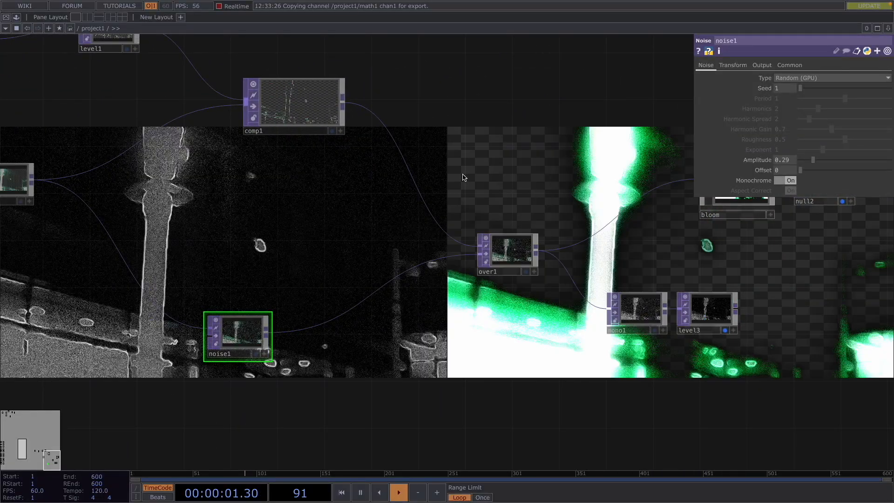